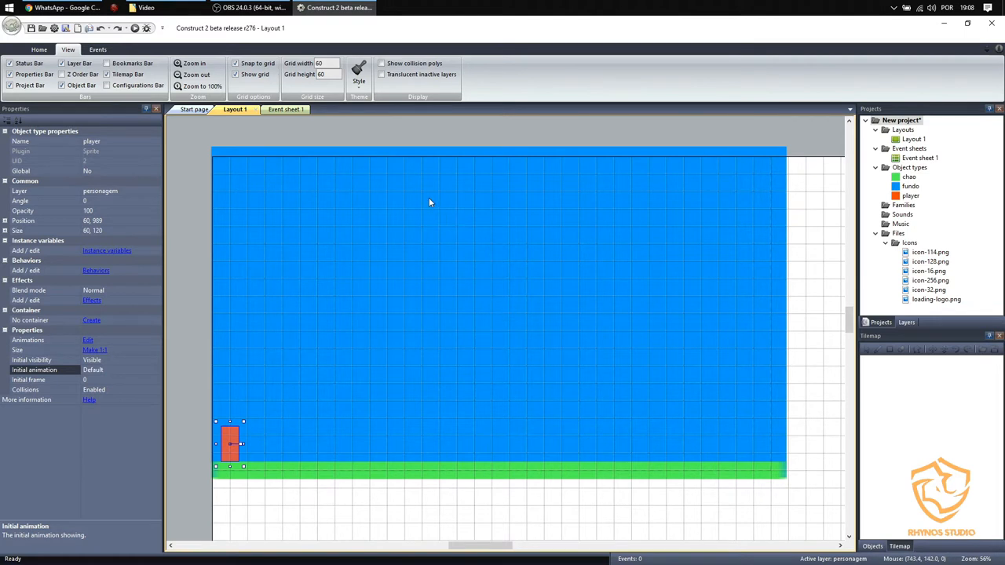
# Show the layer list and examine the properties of the background, ground and player sprites in turn
pyautogui.click(913, 322)
pyautogui.click(339, 255)
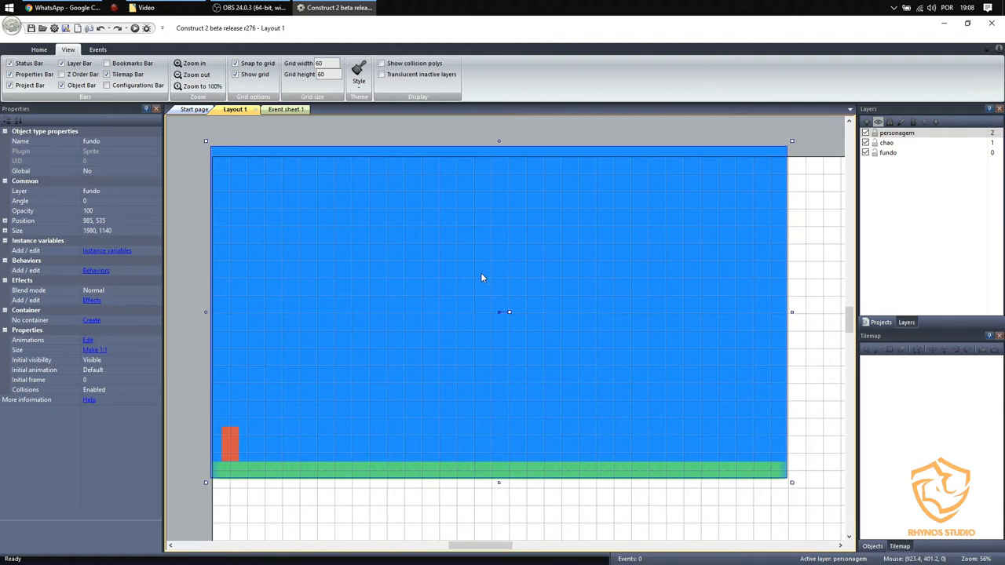
pyautogui.click(318, 476)
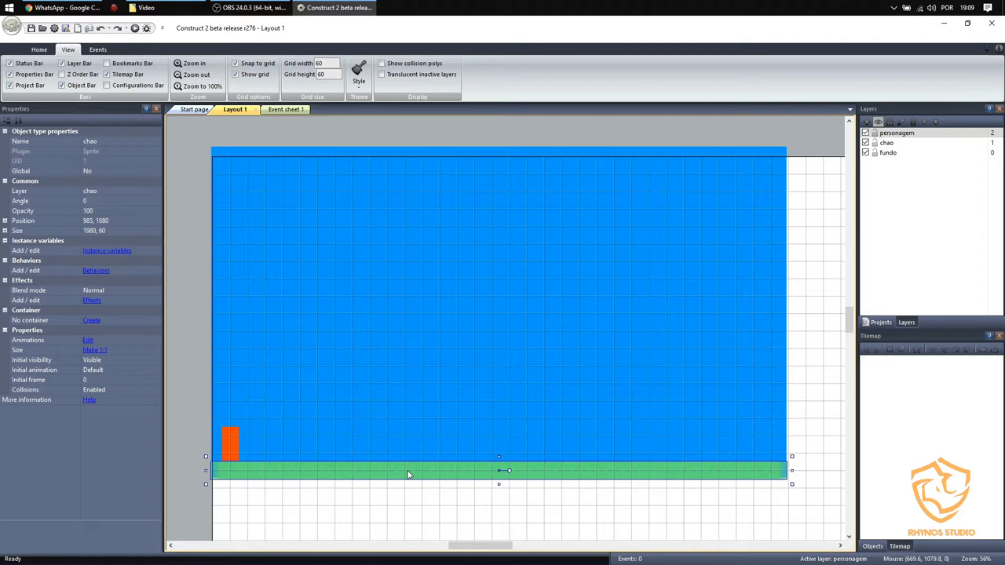
pyautogui.click(229, 444)
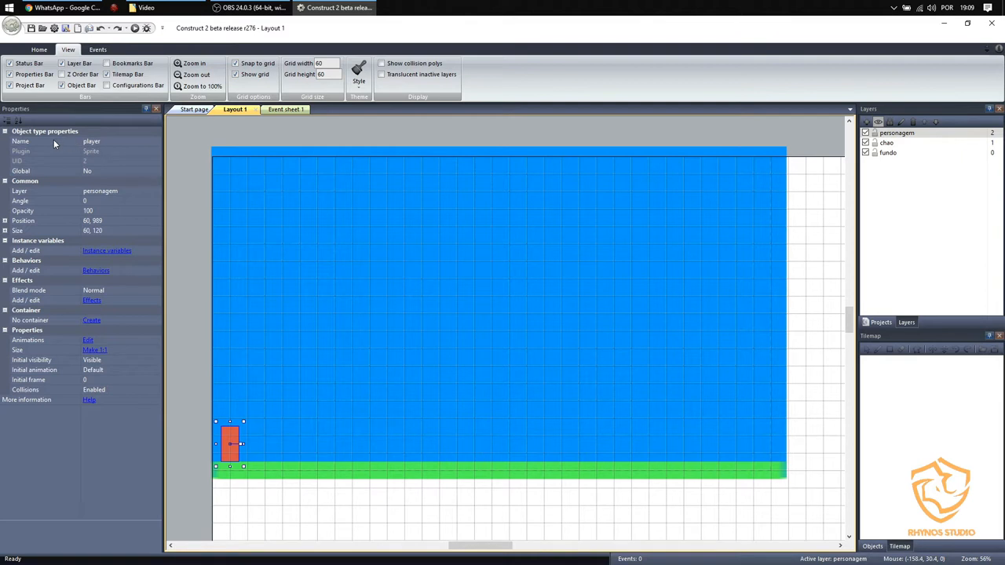
# Rename the player sprite as Personagem
pyautogui.click(111, 145)
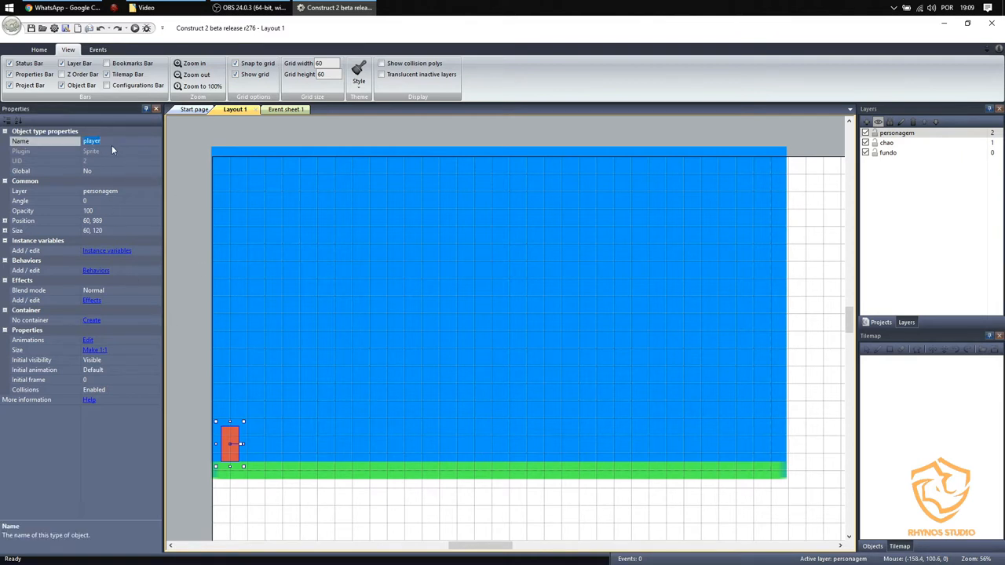
pyautogui.write('Playe')
pyautogui.press('BackSpace')
pyautogui.press('BackSpace')
pyautogui.press('BackSpace')
pyautogui.press('BackSpace')
pyautogui.write('ersonagem')
pyautogui.press('Return')
# Change the sprite's name back to player
pyautogui.click(108, 144)
pyautogui.write('playe')
pyautogui.press('Return')
# Look up the Sprite type among the insertable object types, without inserting anything
pyautogui.rightClick(383, 250)
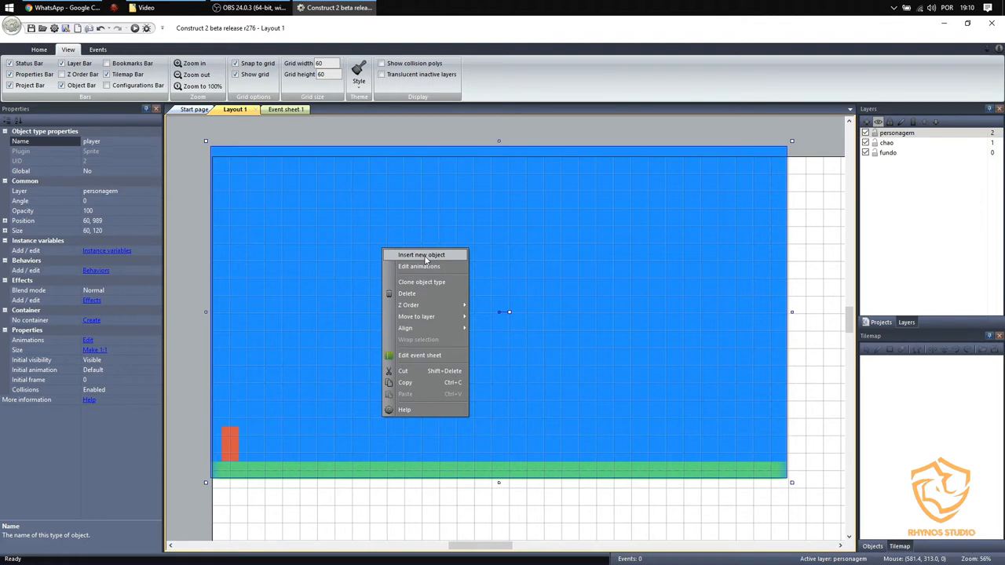
pyautogui.click(426, 256)
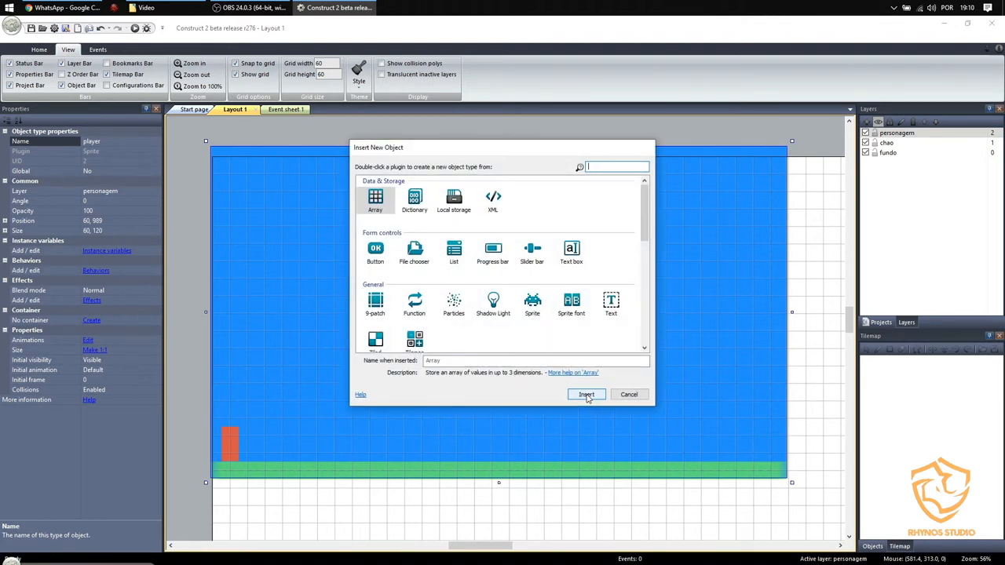
pyautogui.click(528, 310)
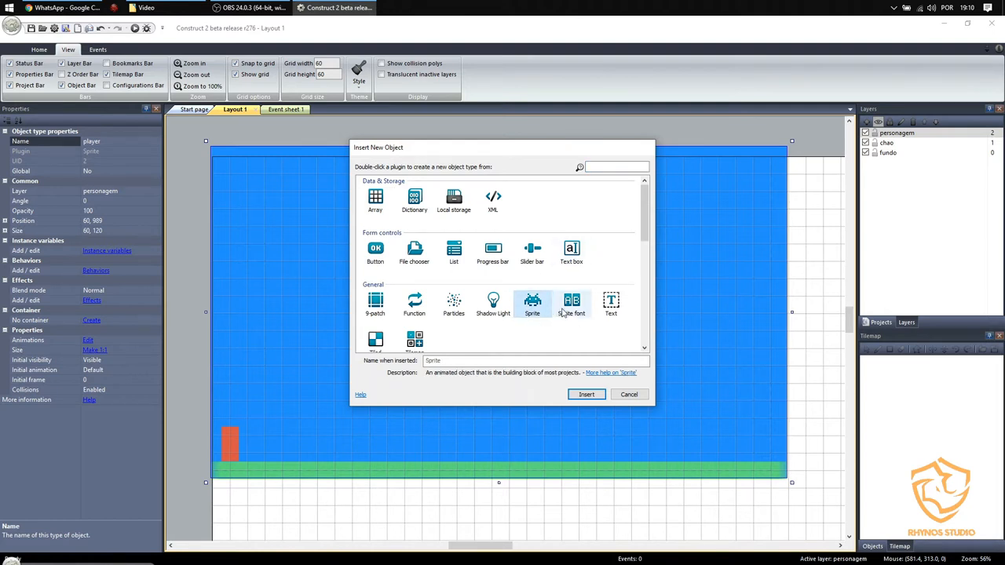
pyautogui.click(629, 394)
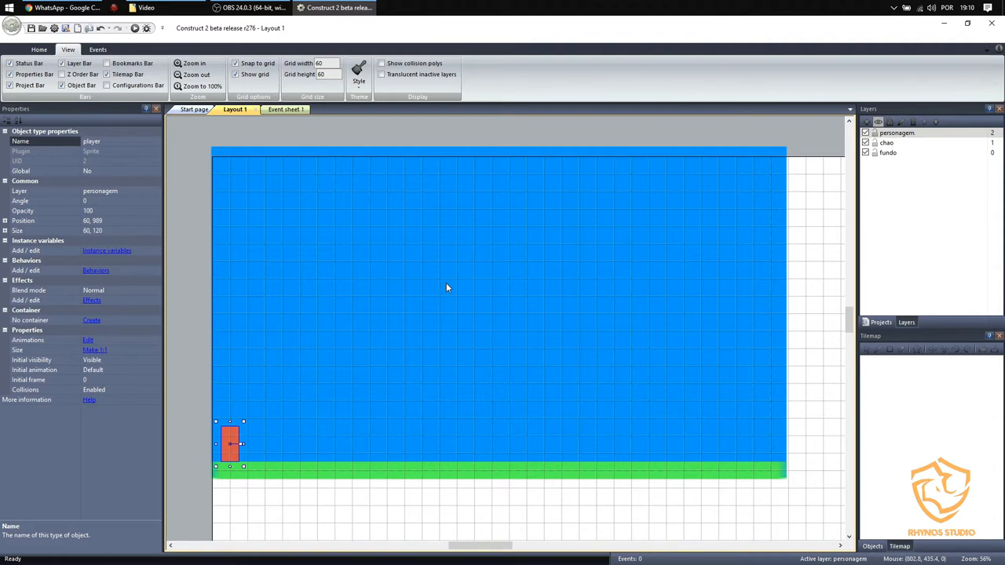
# View the options of the player sprite's Global property without changing it
pyautogui.click(118, 171)
pyautogui.click(156, 172)
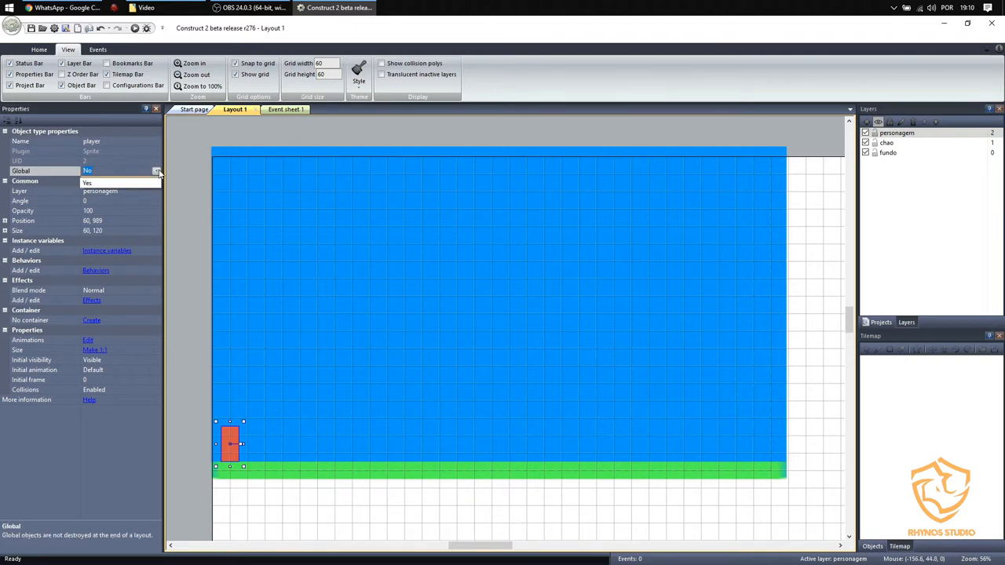
pyautogui.click(175, 171)
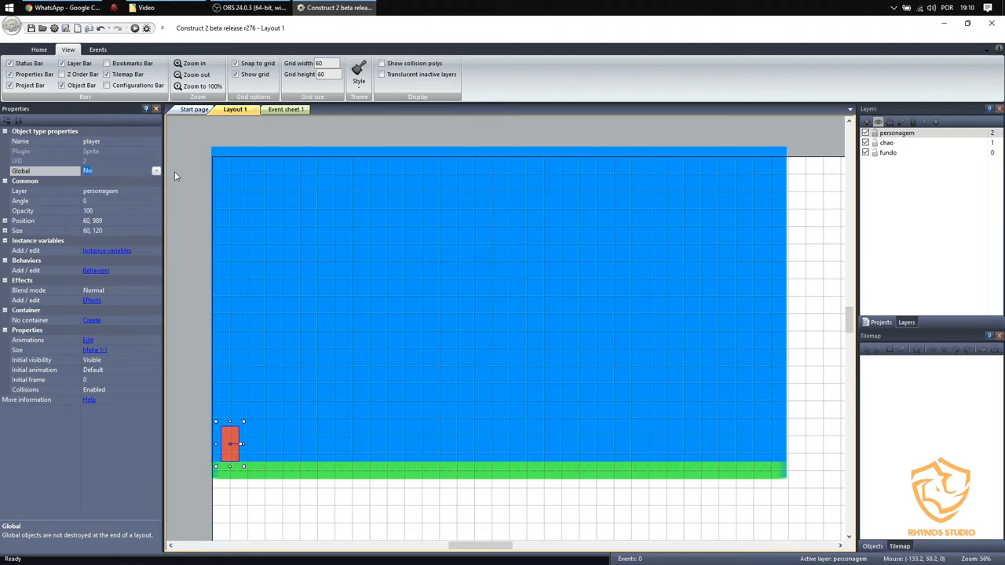
pyautogui.click(193, 189)
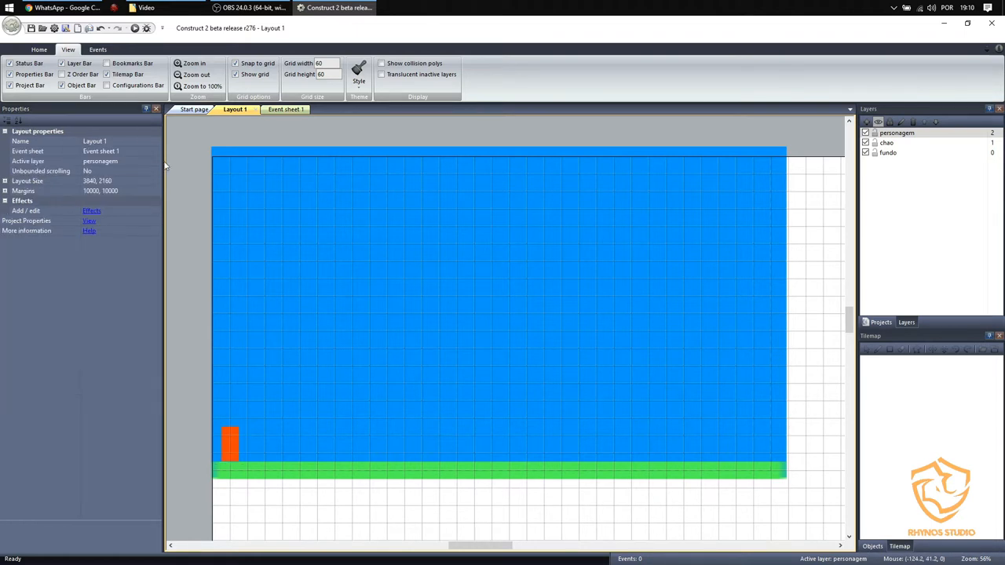
# Compare the layer assignments of the player, background and ground sprites with the layer list
pyautogui.click(226, 437)
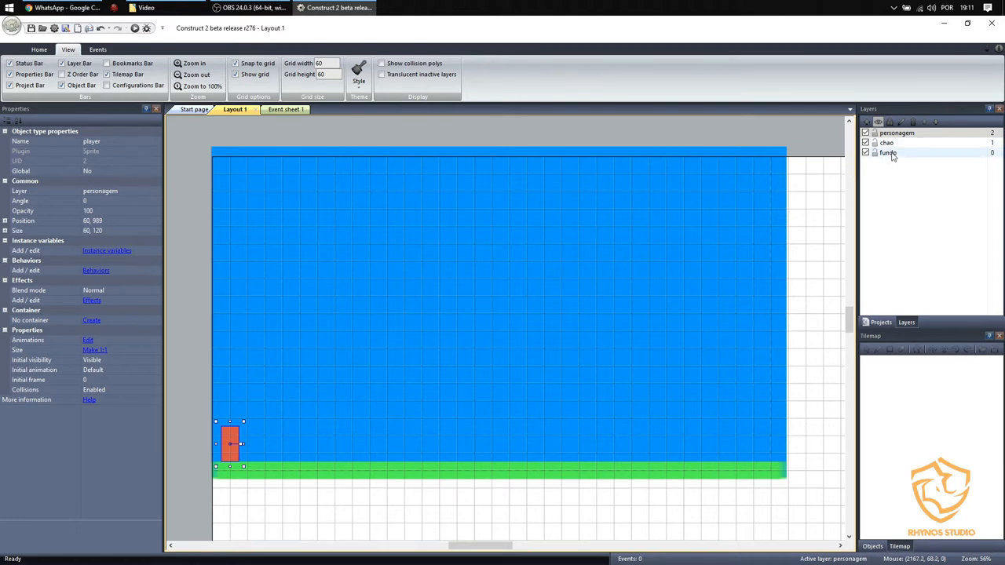
pyautogui.click(646, 227)
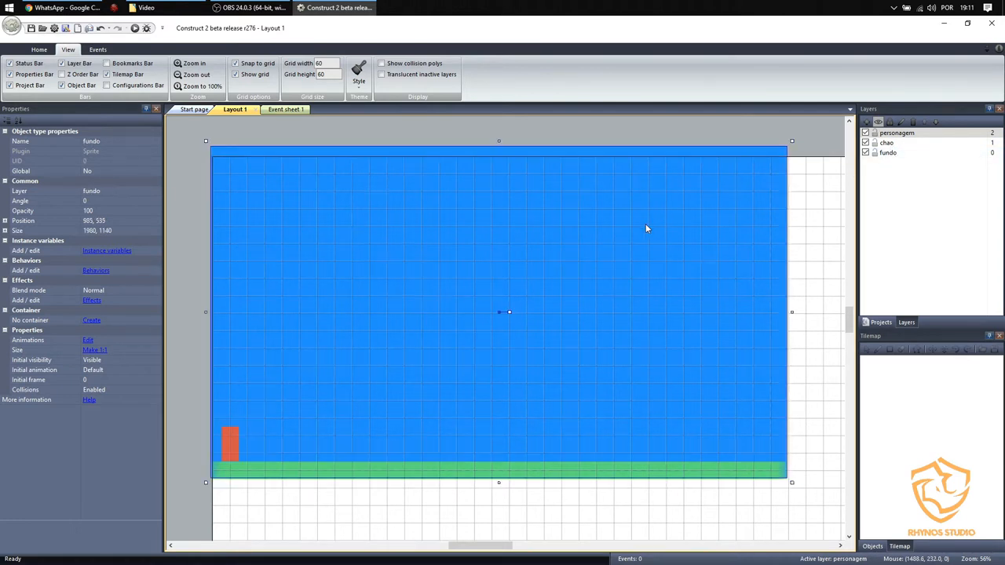
pyautogui.click(886, 143)
pyautogui.click(716, 470)
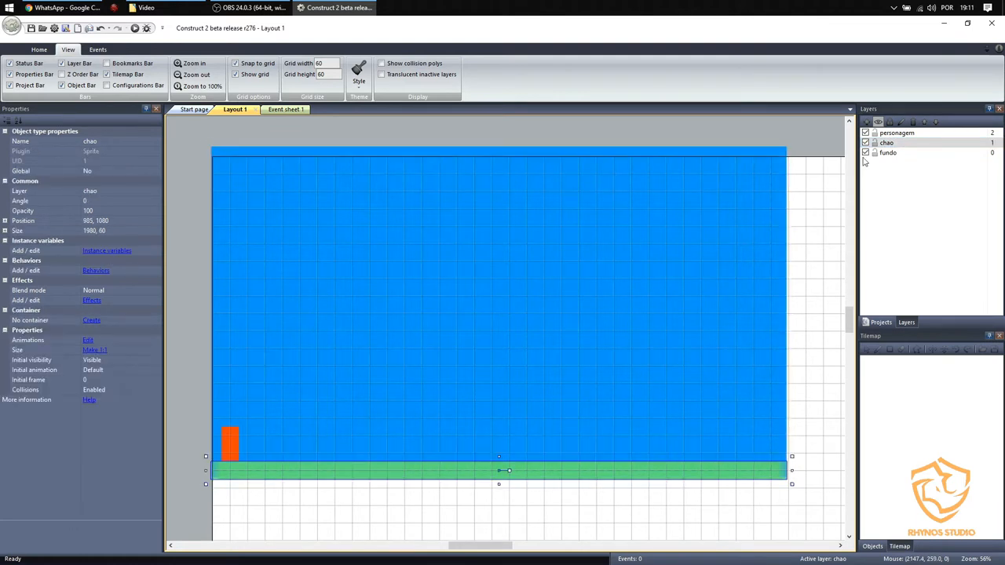
pyautogui.click(897, 133)
pyautogui.click(231, 440)
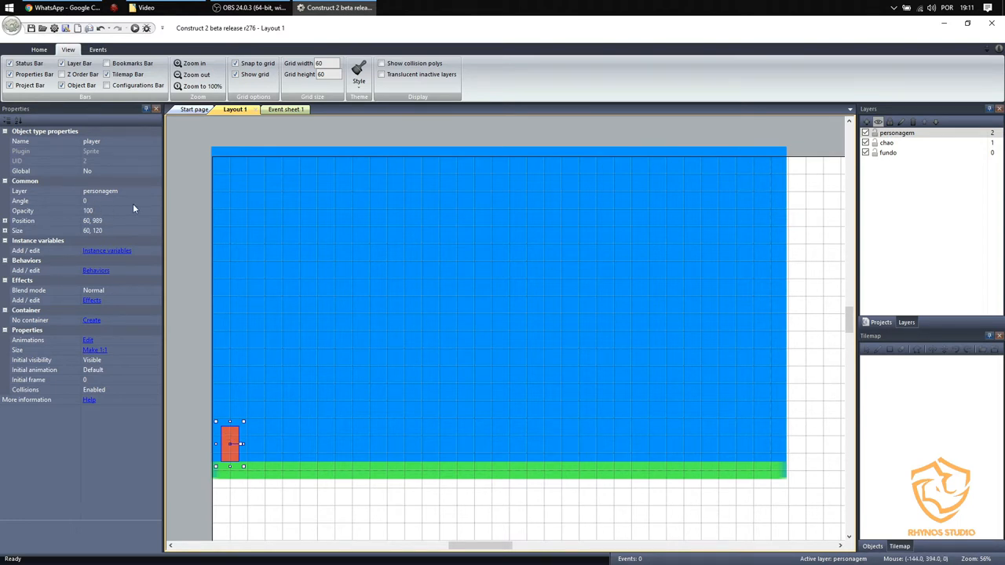
# Set the player sprite's angle to 180 degrees
pyautogui.click(111, 201)
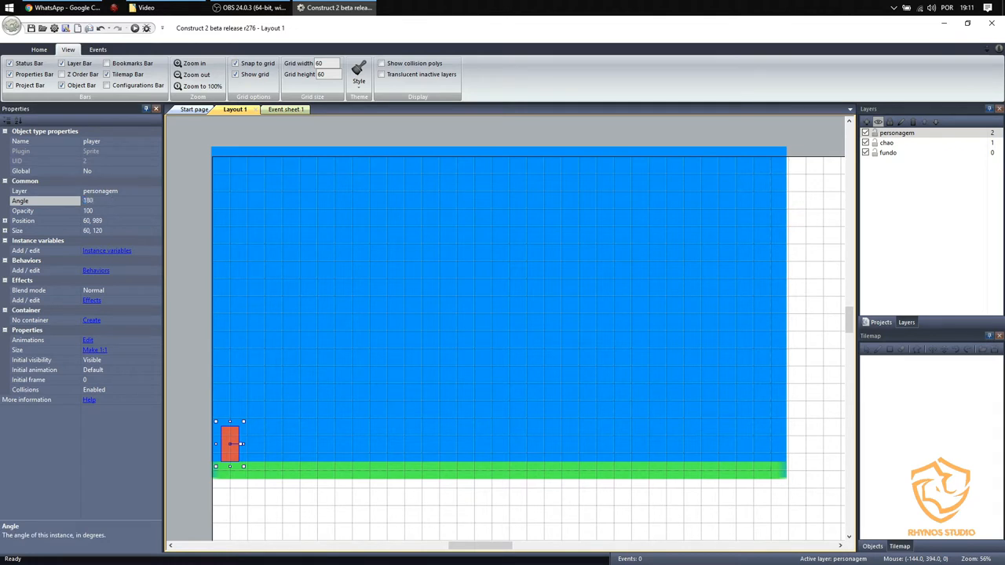
pyautogui.write('180')
pyautogui.press('Return')
# Set the player sprite's angle back to 0 degrees
pyautogui.click(110, 202)
pyautogui.write('0')
pyautogui.press('Return')
# Set the player sprite's opacity to 50
pyautogui.keyDown('ctrl'); pyautogui.scroll(4, 230, 464); pyautogui.keyUp('ctrl')
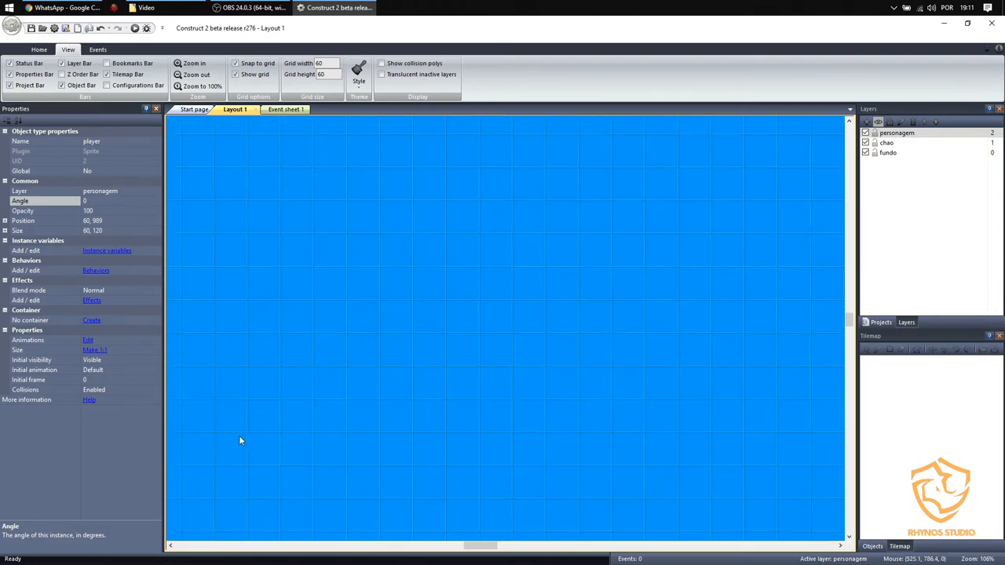
pyautogui.moveTo(239, 435); pyautogui.dragTo(709, 220, button='middle')
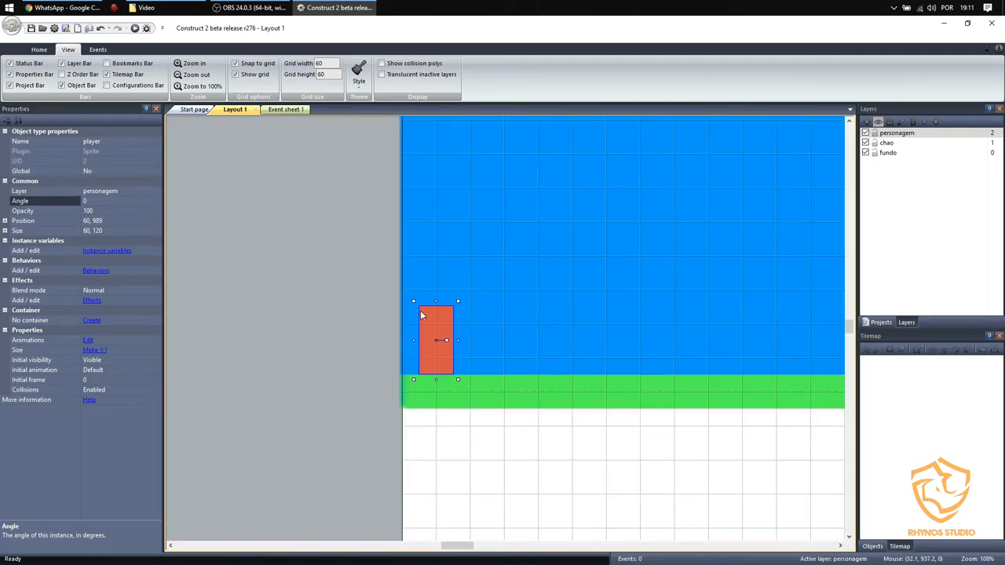
pyautogui.click(98, 210)
pyautogui.write('5')
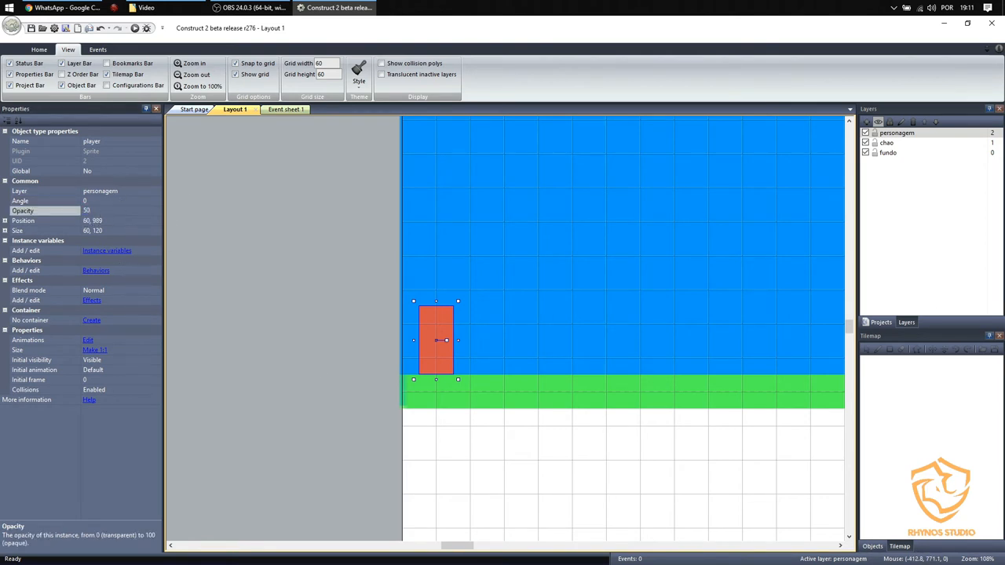
pyautogui.write('0')
pyautogui.press('Return')
# Lower the player sprite's opacity to 10 and deselect it to view the effect
pyautogui.click(100, 209)
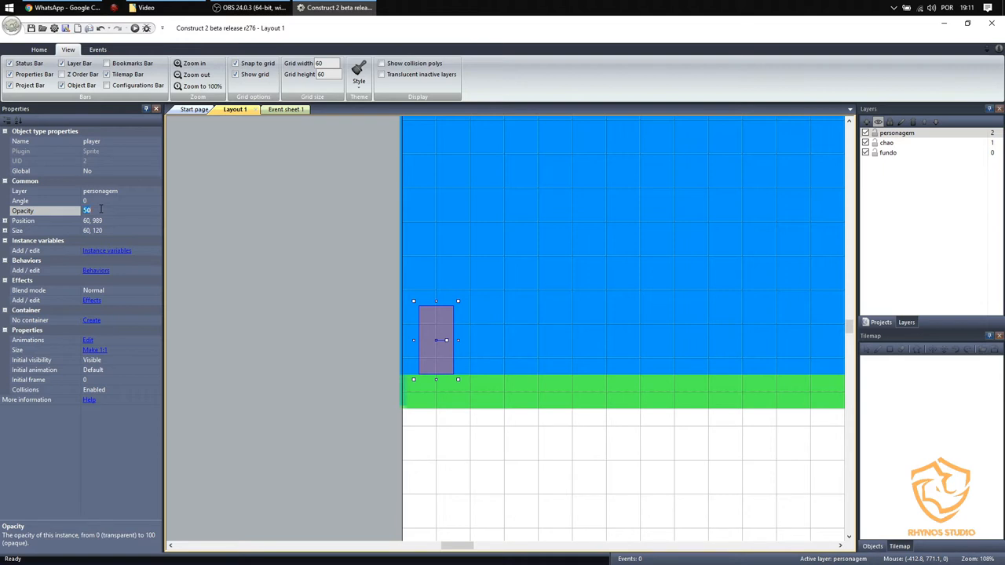
pyautogui.write('10')
pyautogui.press('Return')
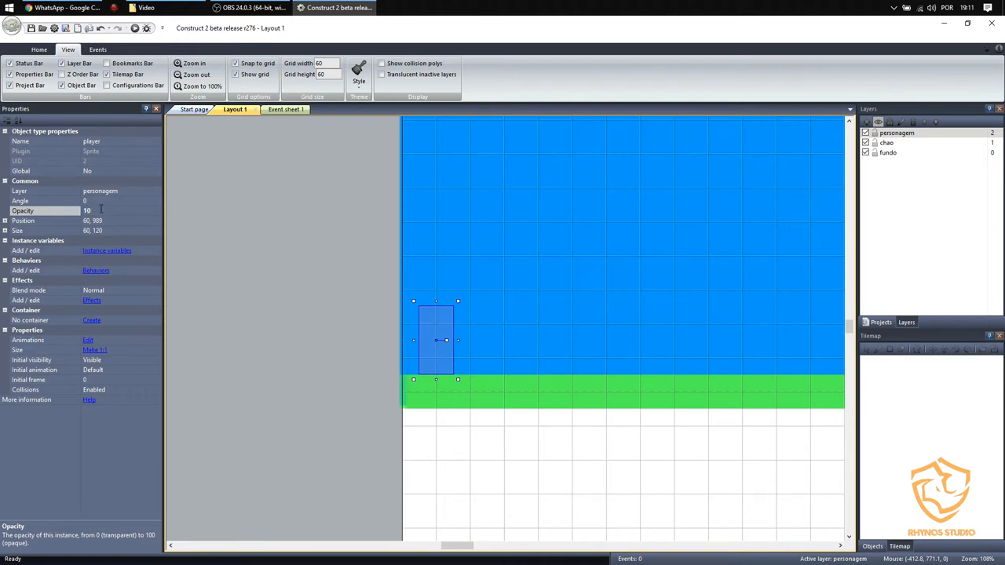
pyautogui.click(233, 336)
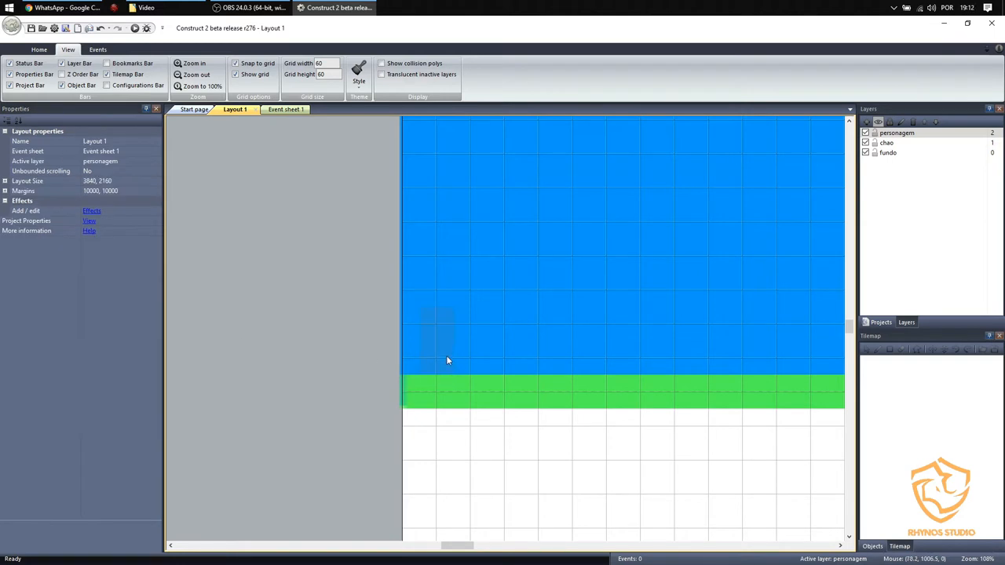
# Select the faded player sprite and restore its opacity to 100
pyautogui.click(442, 329)
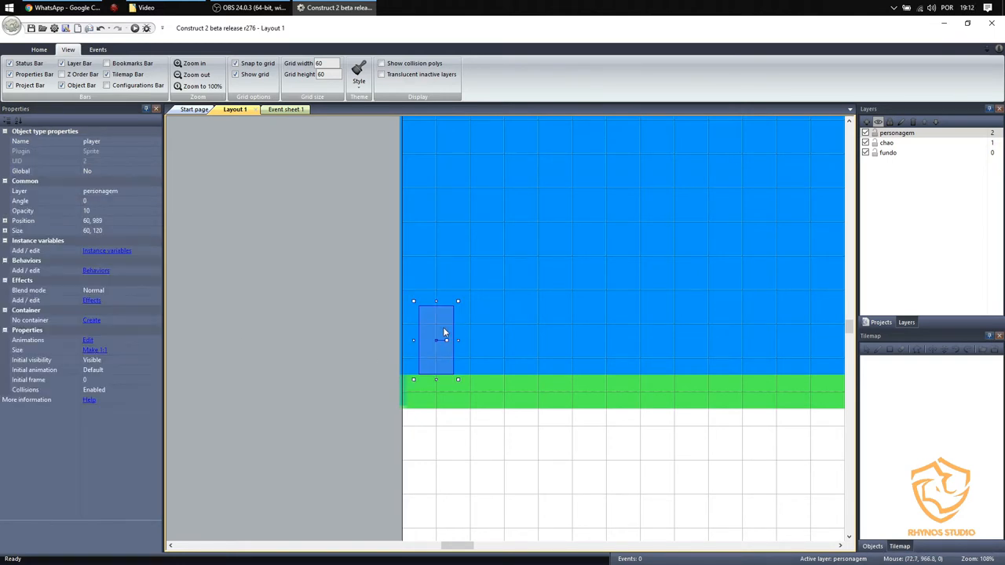
pyautogui.click(93, 209)
pyautogui.write('100')
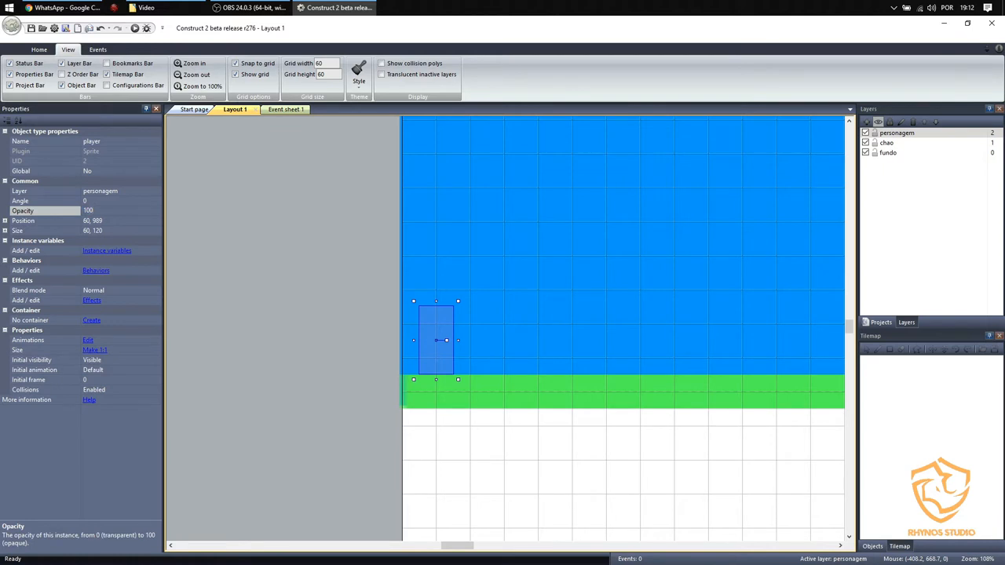
pyautogui.press('Return')
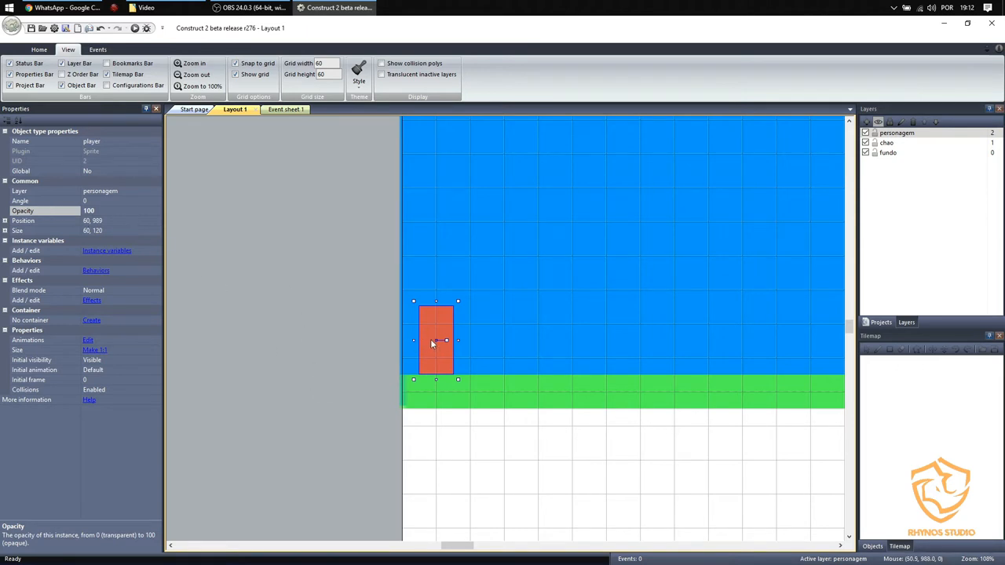
# Try moving the player sprite up and to the right, away from the ground, and undo the moves
pyautogui.moveTo(430, 340); pyautogui.dragTo(607, 205)
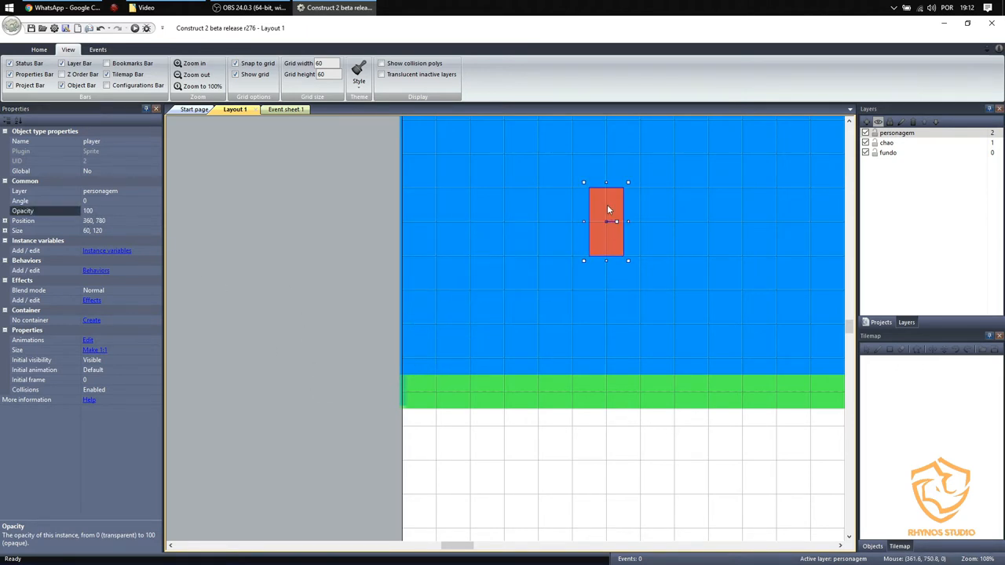
pyautogui.moveTo(601, 240); pyautogui.dragTo(683, 215)
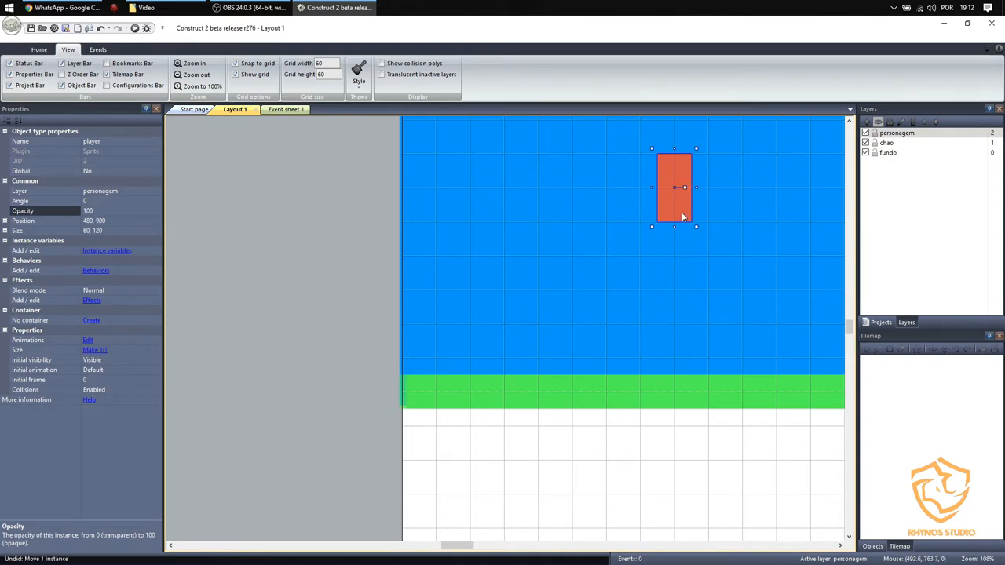
pyautogui.hotkey('ctrl', 'z')
pyautogui.hotkey('ctrl', 'z')
pyautogui.hotkey('ctrl', 'z')
pyautogui.hotkey('ctrl', 'z')
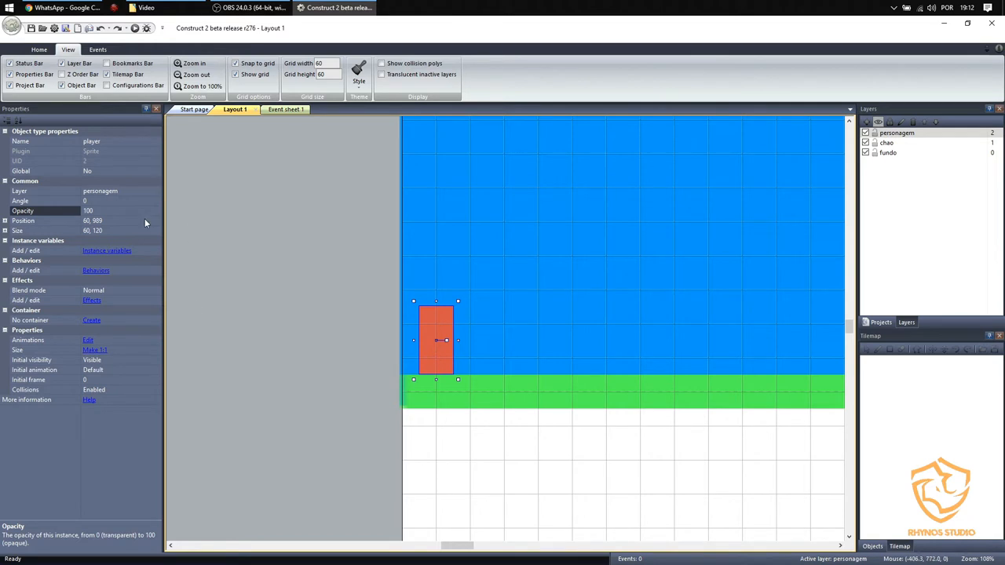
# Set the player sprite's size to 50, 100
pyautogui.click(119, 228)
pyautogui.write('50')
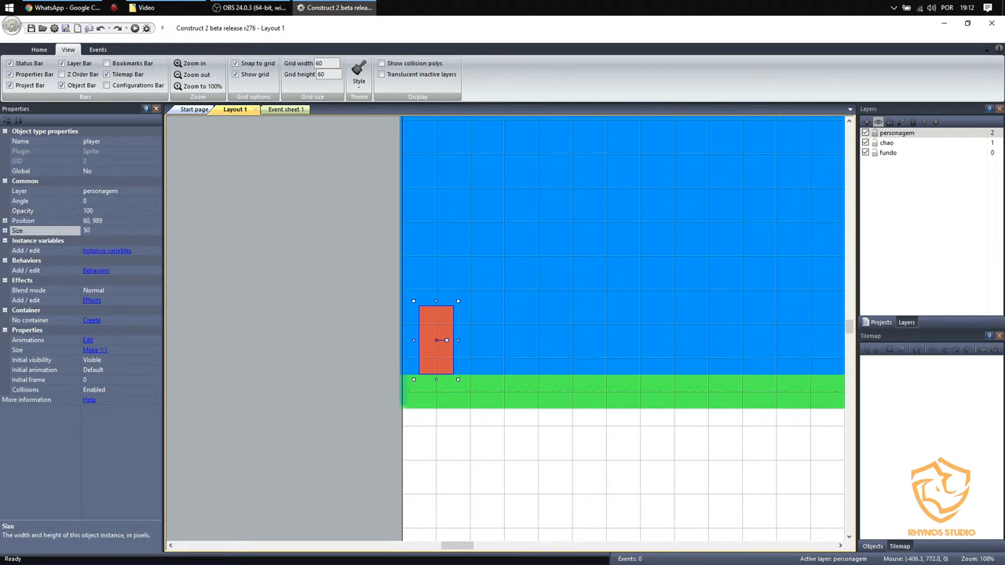
pyautogui.write(',10')
pyautogui.press('Return')
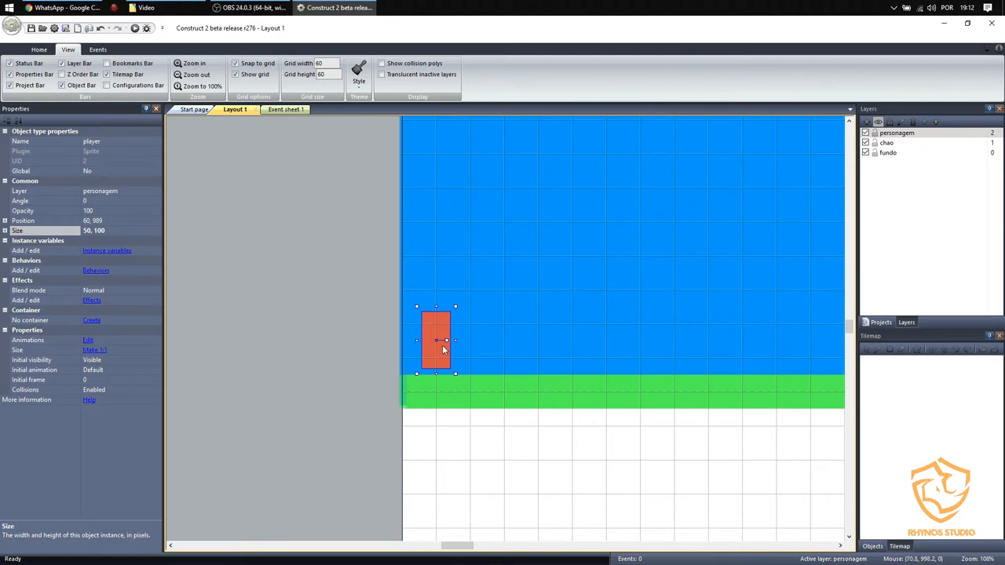
# Try repositioning the resized player sprite just above the ground, and undo both the move and the size change
pyautogui.moveTo(443, 344); pyautogui.dragTo(443, 359)
pyautogui.hotkey('ctrl', 'z')
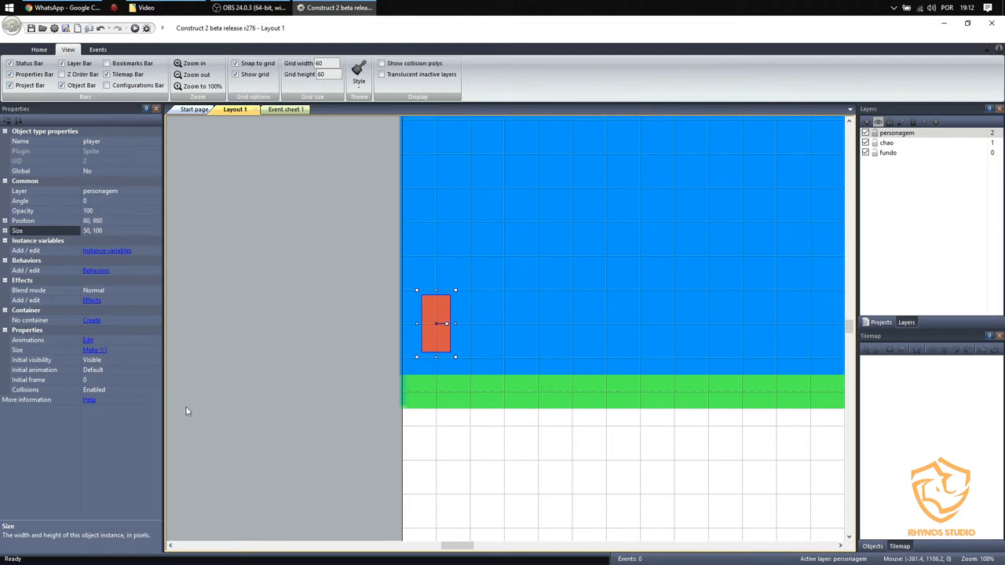
pyautogui.hotkey('ctrl', 'z')
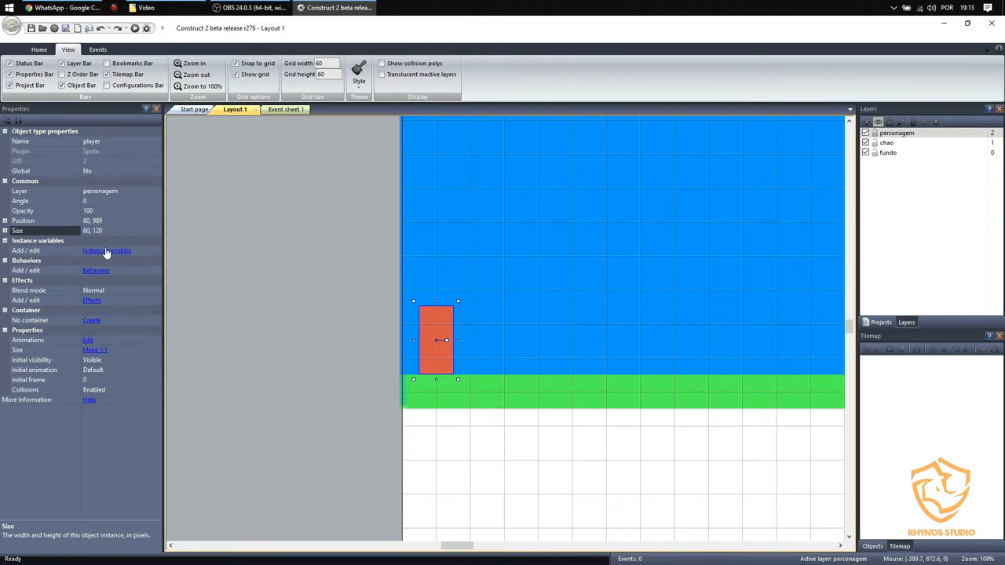
# View the types available for a new instance variable of the player sprite, including Boolean, without creating one
pyautogui.click(108, 251)
pyautogui.click(426, 223)
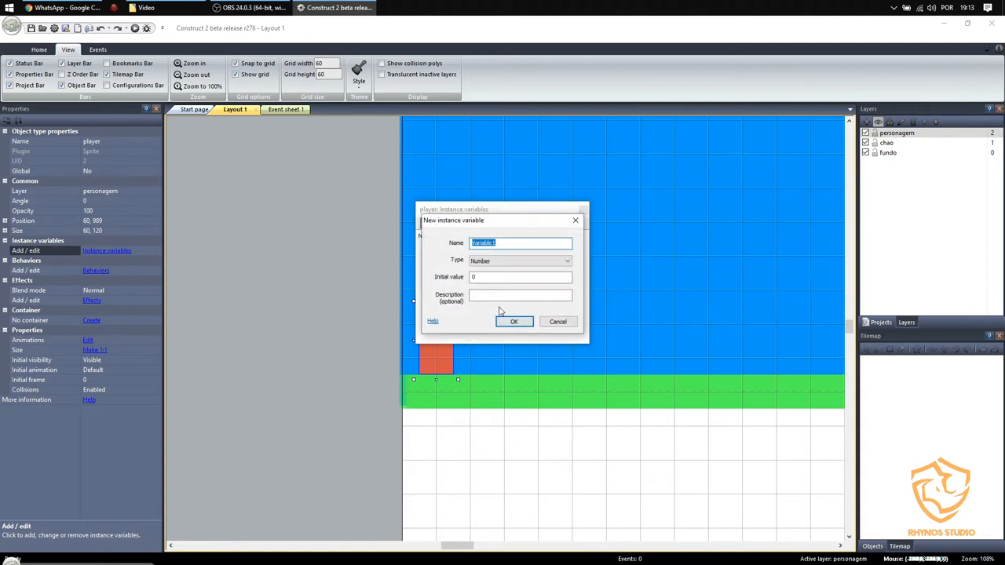
pyautogui.click(507, 261)
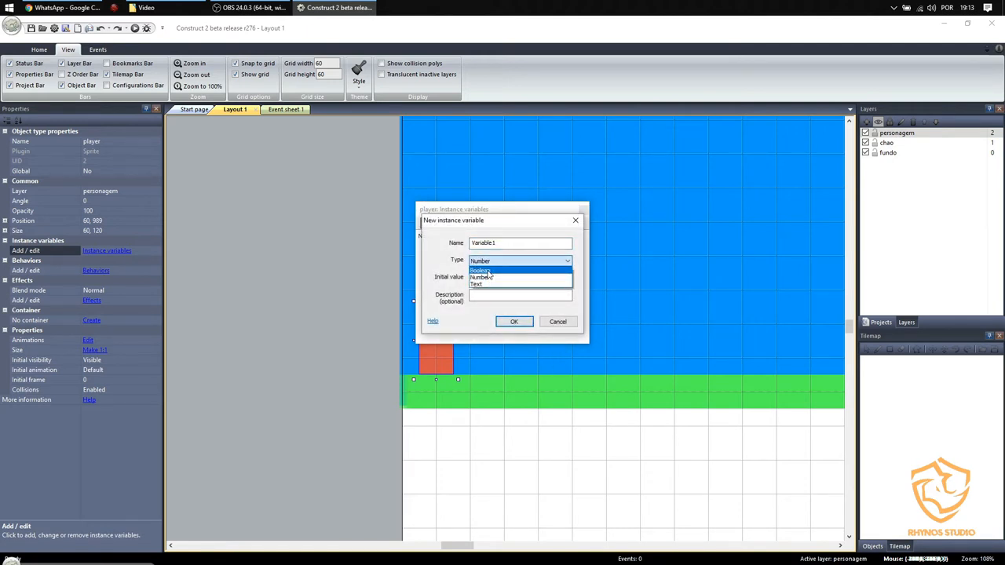
pyautogui.click(489, 271)
pyautogui.click(551, 321)
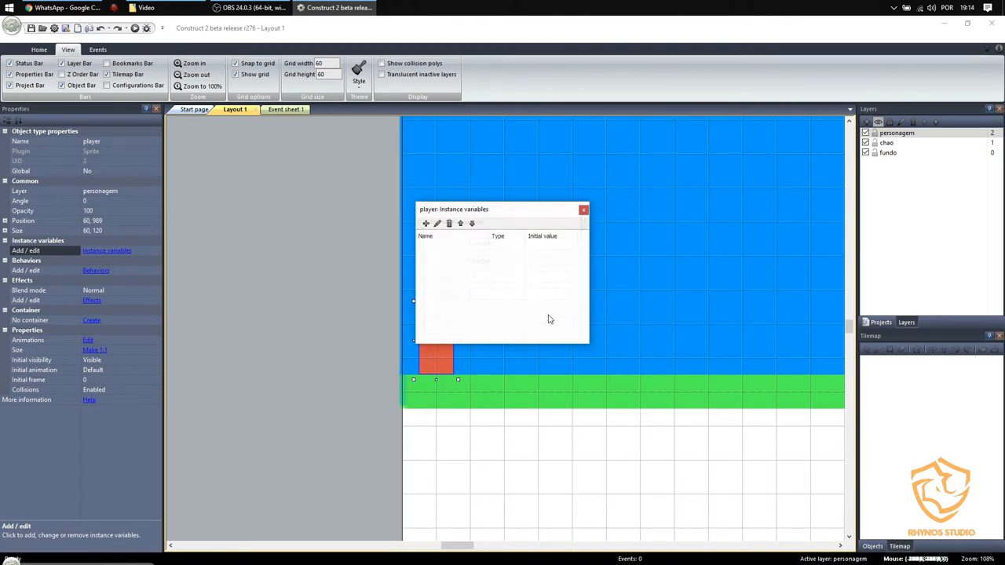
# Close the player sprite's instance variables and view its behaviors list
pyautogui.click(583, 209)
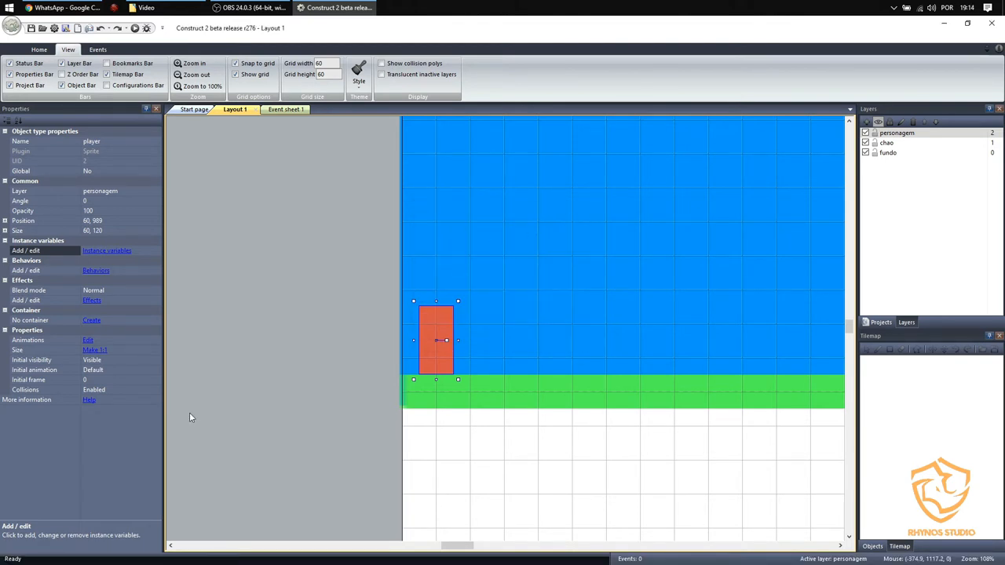
pyautogui.click(97, 272)
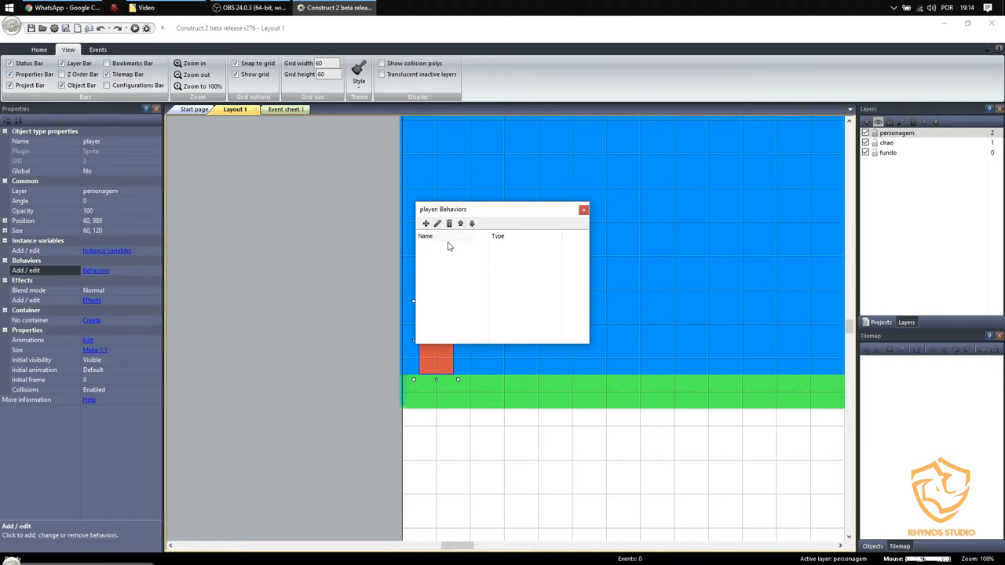
pyautogui.click(584, 209)
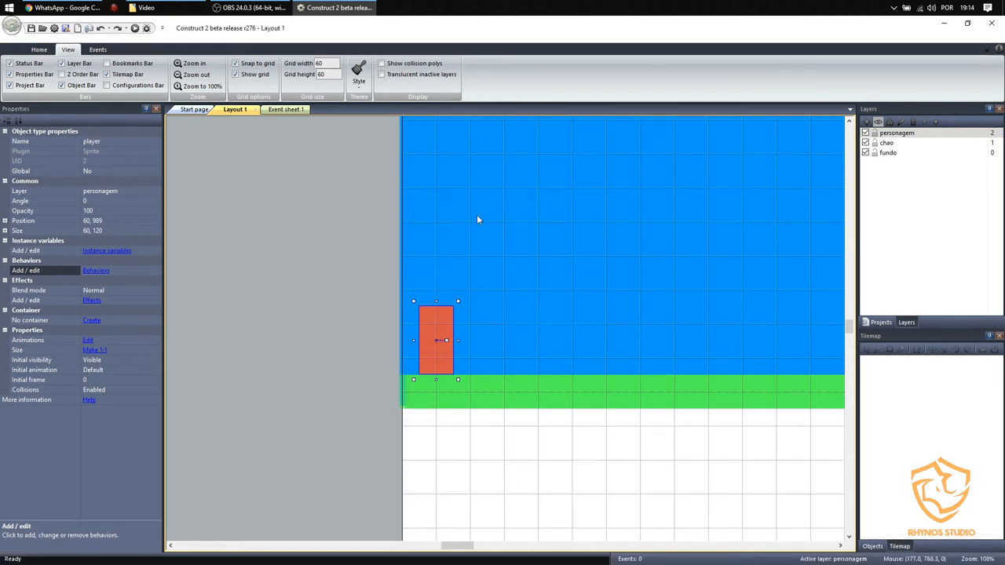
# Examine the Attributes, General and Movements behaviors that can be added to the player sprite
pyautogui.click(96, 271)
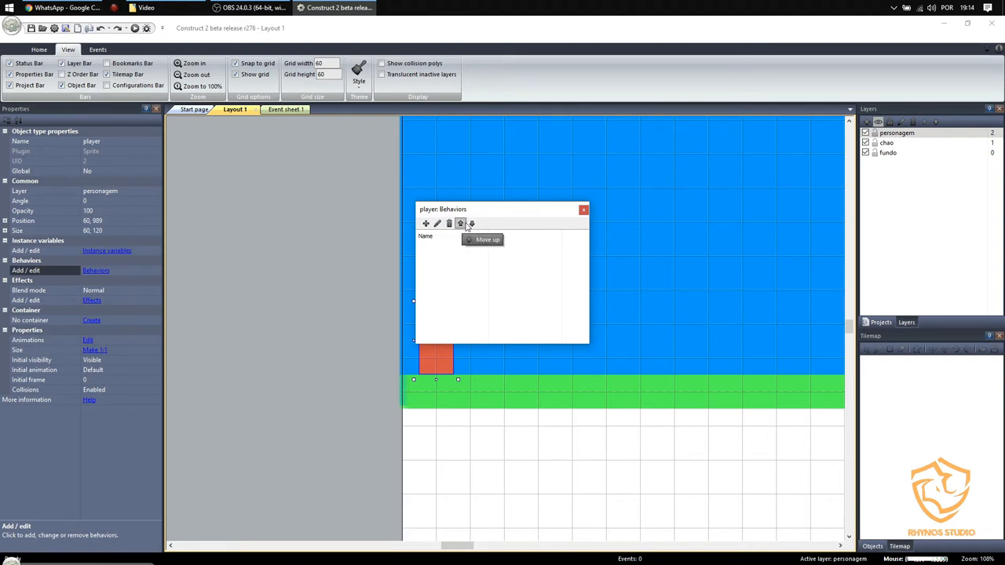
pyautogui.moveTo(467, 213); pyautogui.dragTo(511, 186)
pyautogui.click(476, 197)
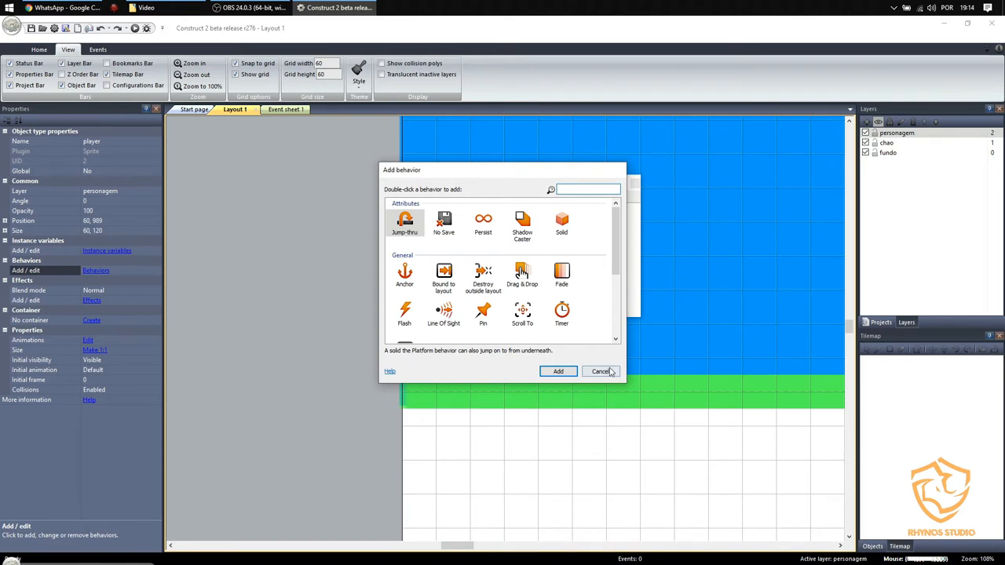
pyautogui.click(602, 371)
pyautogui.click(476, 197)
pyautogui.scroll(-3, 420, 302)
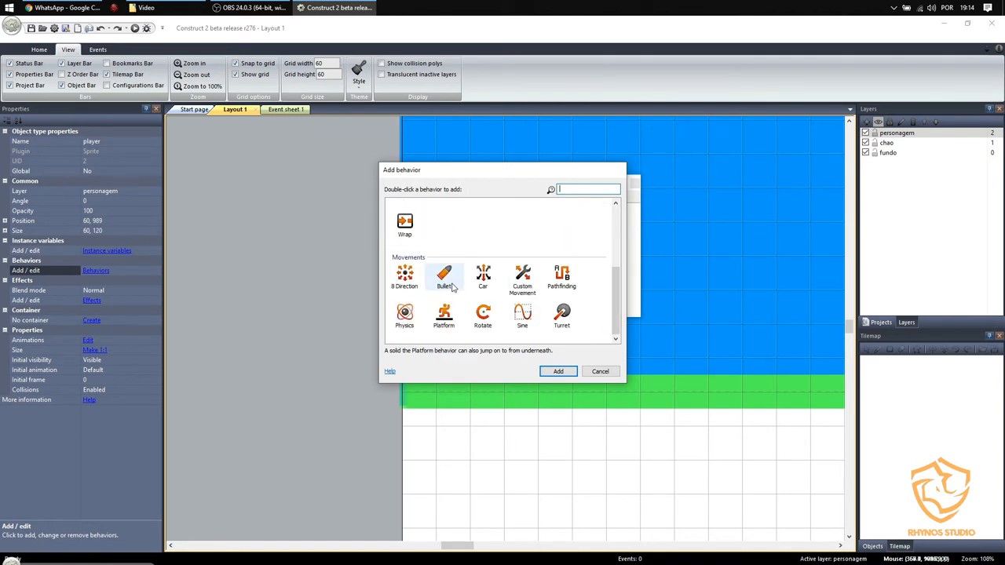
pyautogui.scroll(-2, 483, 281)
pyautogui.scroll(2, 491, 283)
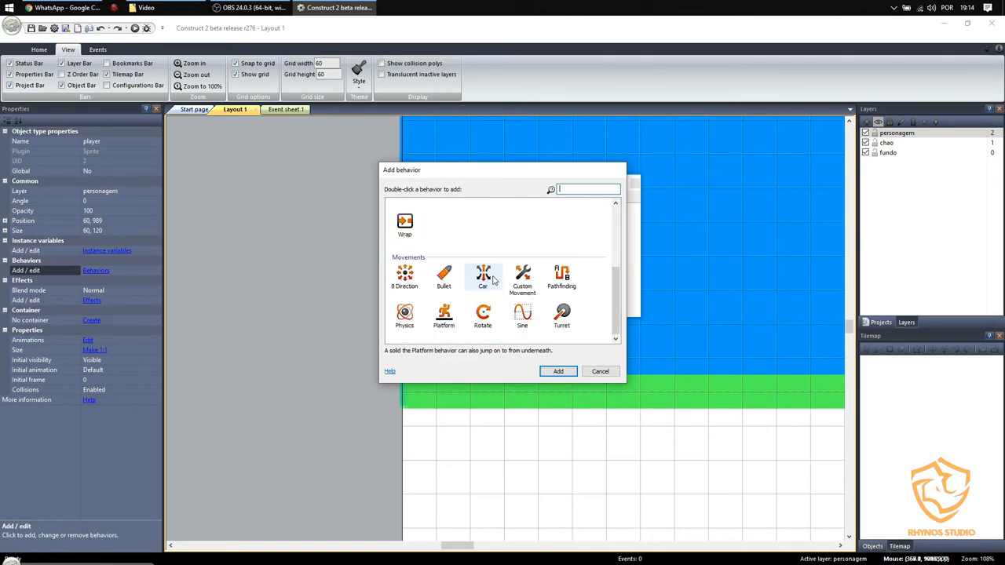
pyautogui.scroll(3, 503, 283)
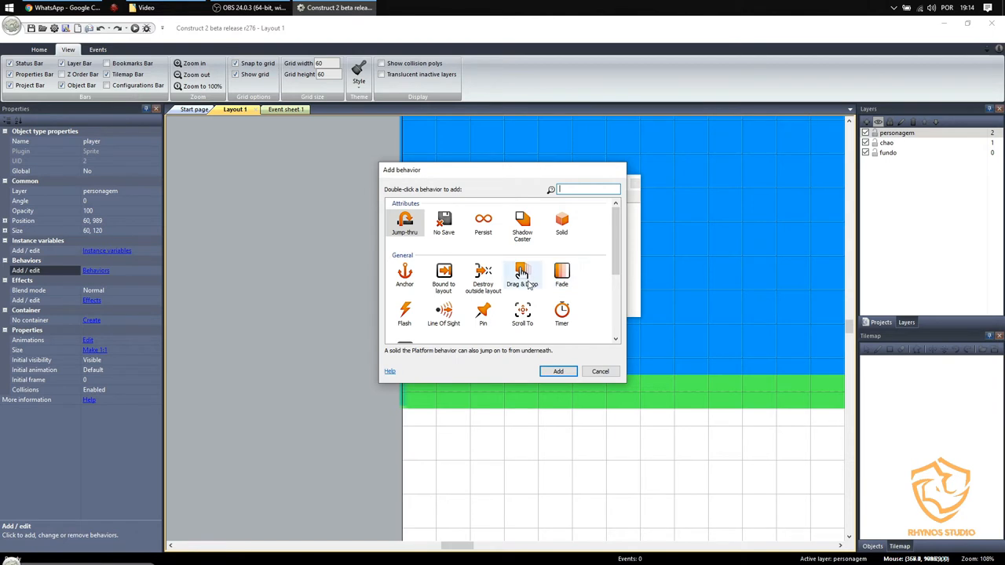
pyautogui.scroll(-3, 536, 295)
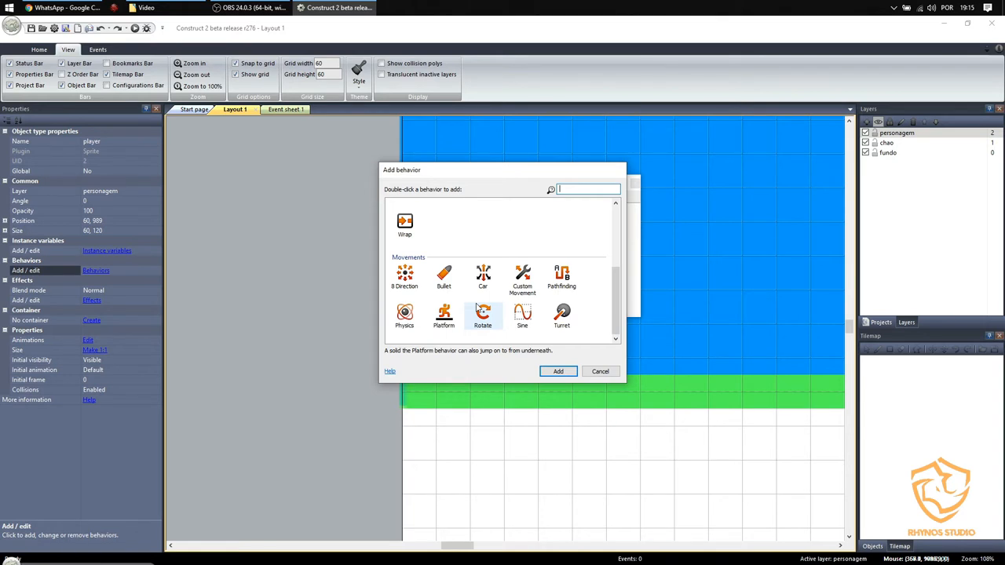
# Add the Platform behavior to the player sprite and close its behaviors list
pyautogui.moveTo(511, 178); pyautogui.dragTo(666, 144)
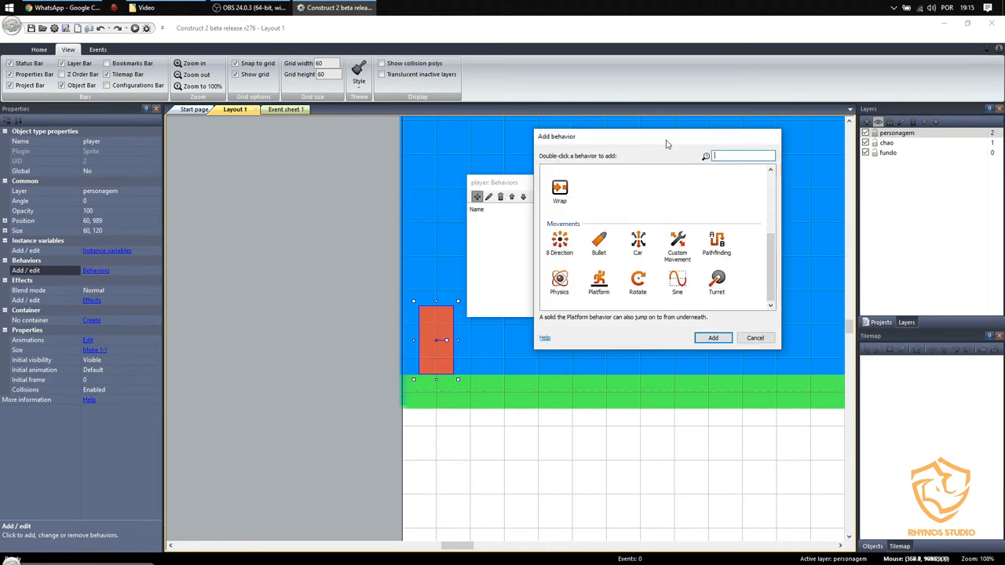
pyautogui.click(599, 284)
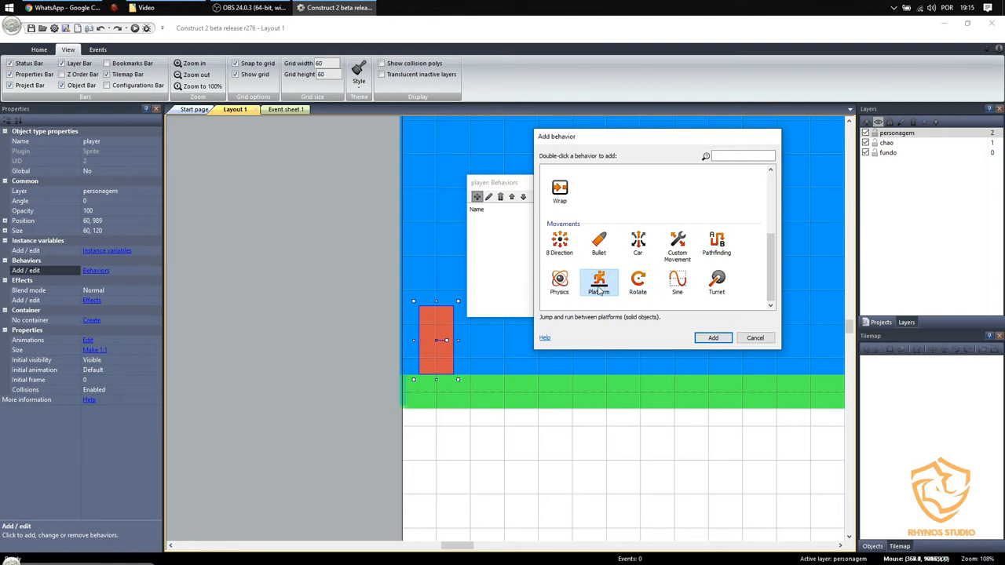
pyautogui.click(712, 342)
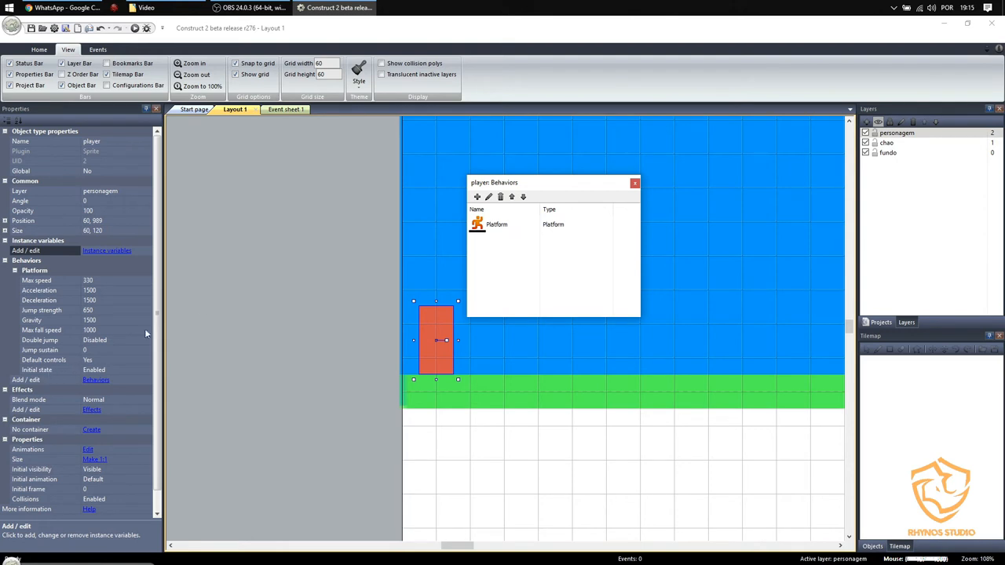
pyautogui.click(634, 184)
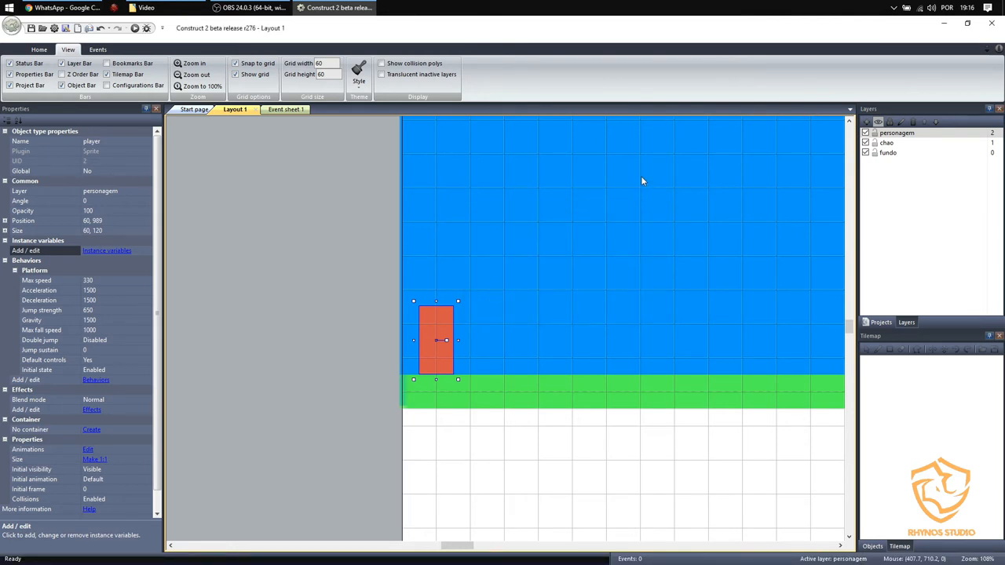
# Add the Water background effect to the player sprite
pyautogui.scroll(-1, 76, 310)
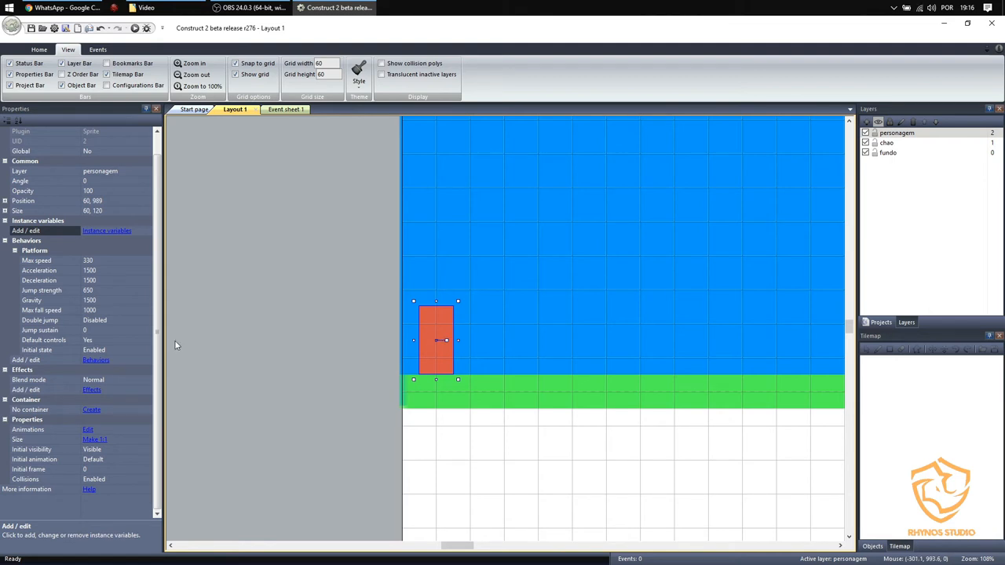
pyautogui.click(89, 392)
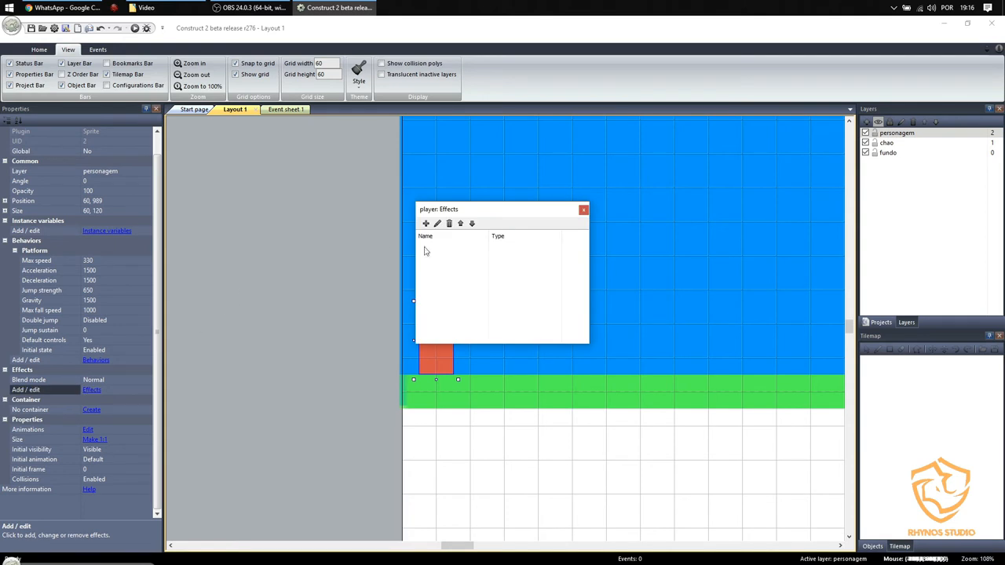
pyautogui.click(425, 226)
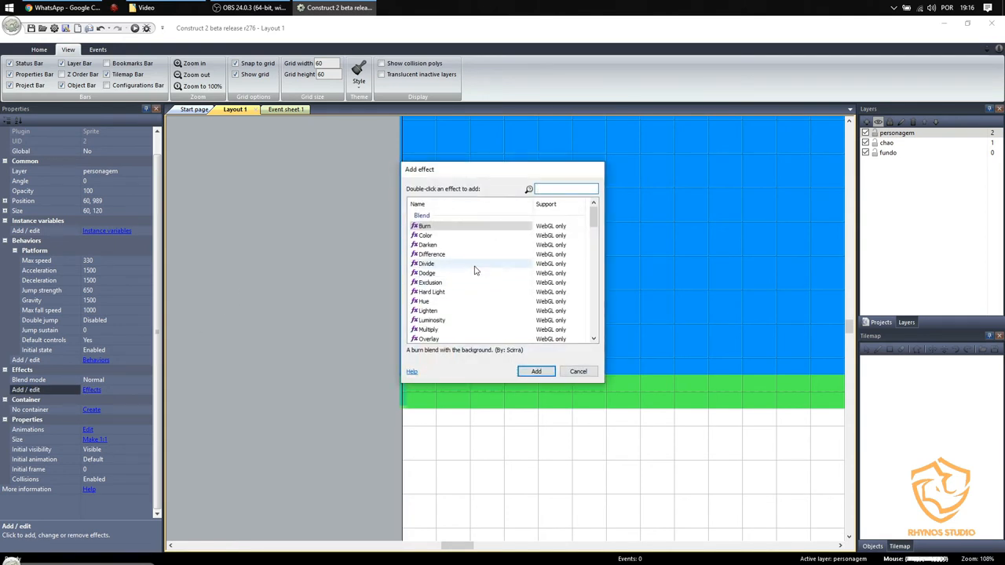
pyautogui.scroll(-5, 468, 267)
pyautogui.scroll(-12, 471, 275)
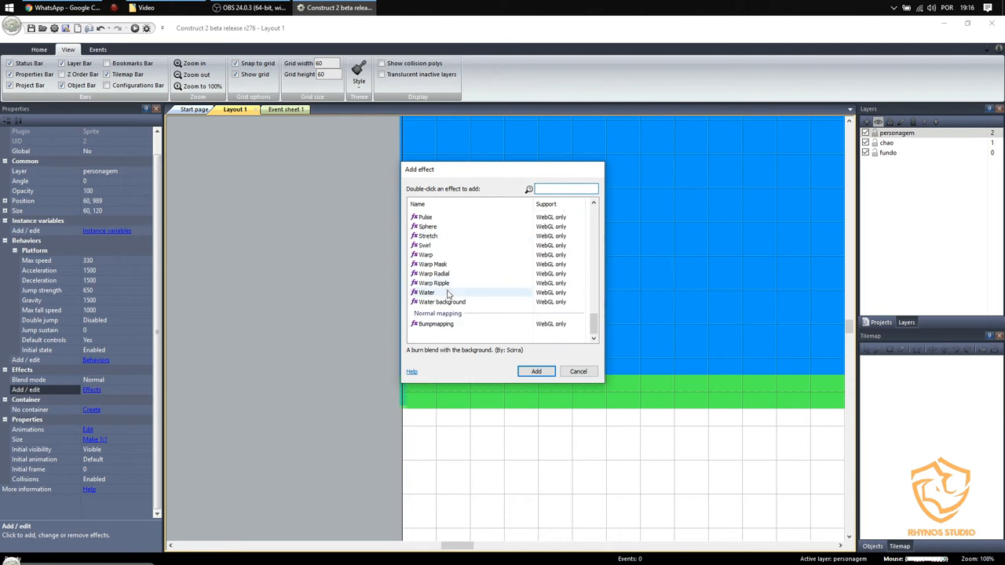
pyautogui.click(450, 303)
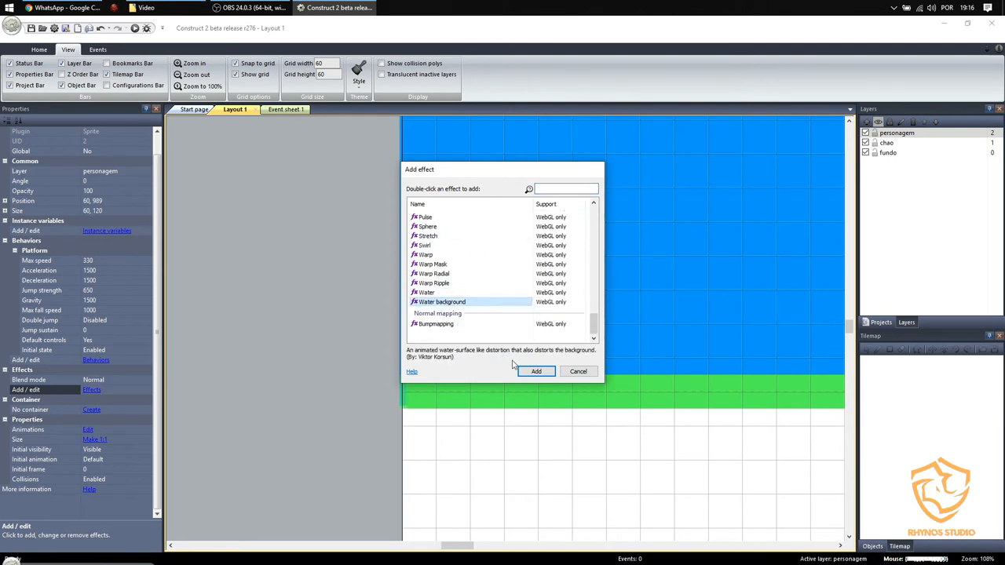
pyautogui.click(536, 372)
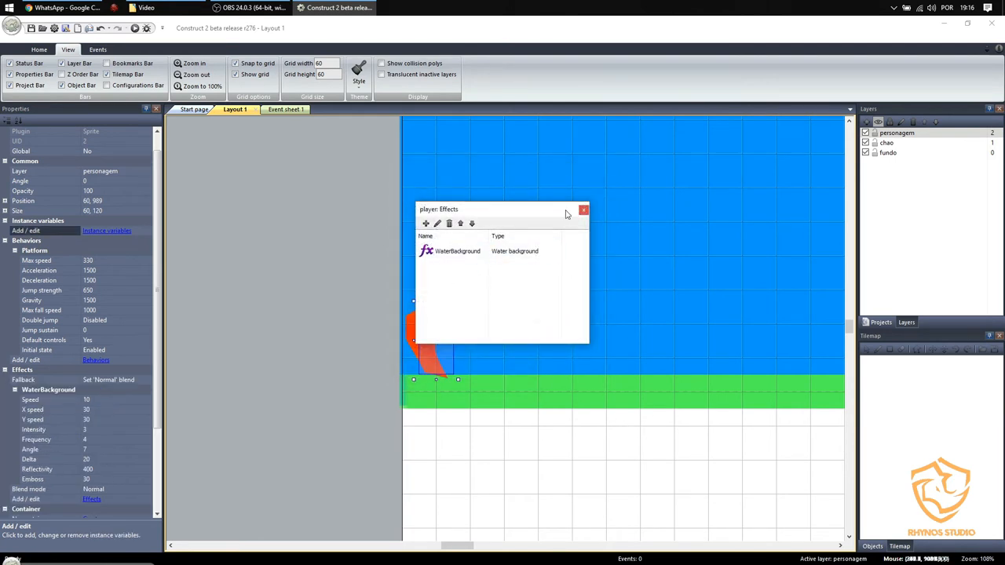
# Remove the Water background effect from the player sprite and close its effects list
pyautogui.moveTo(568, 213); pyautogui.dragTo(685, 176)
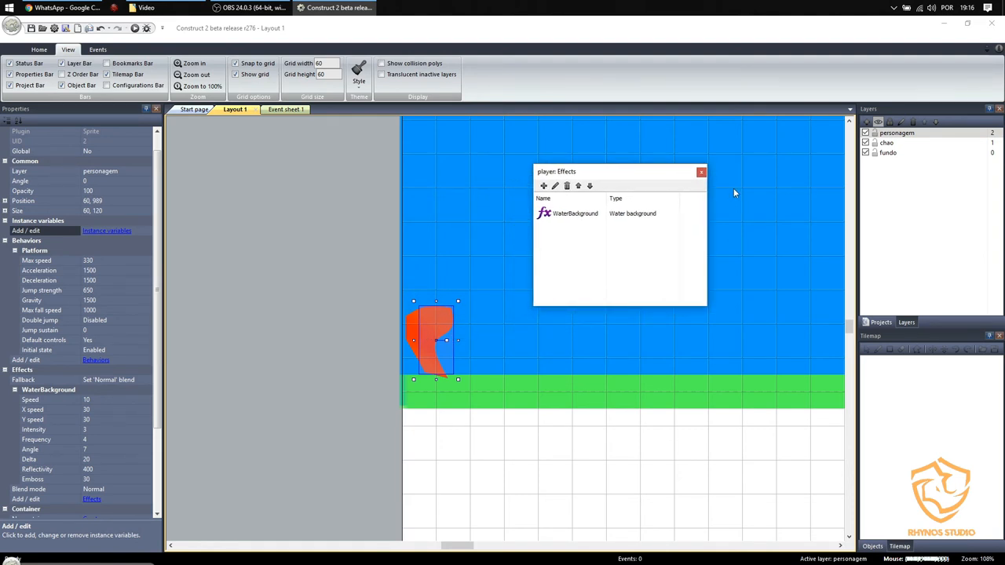
pyautogui.click(577, 219)
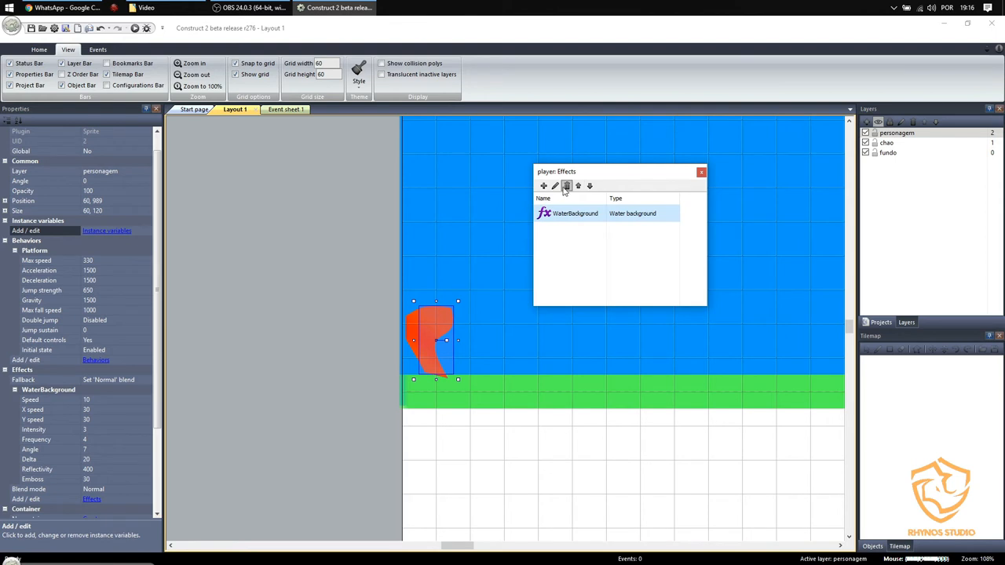
pyautogui.click(567, 186)
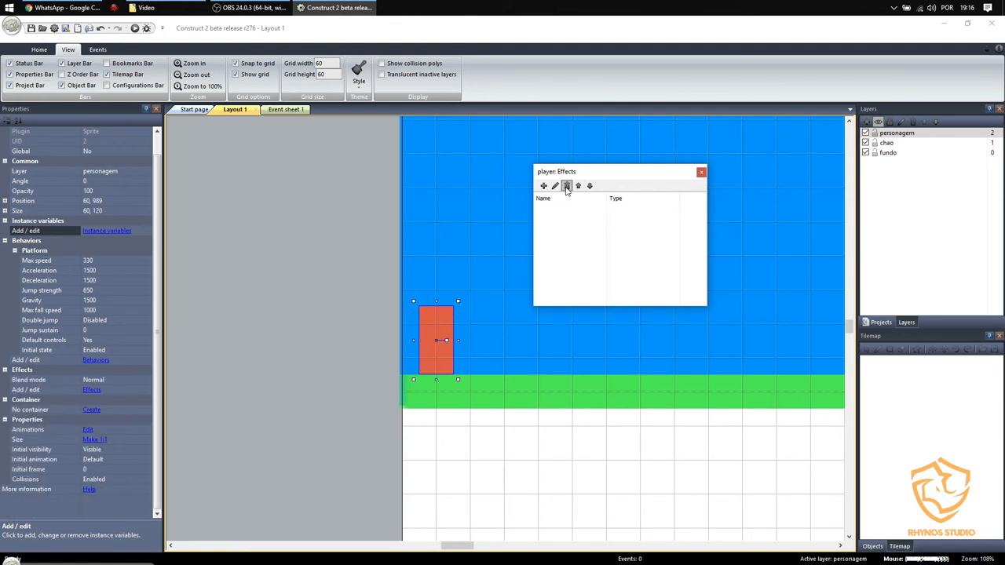
pyautogui.click(701, 173)
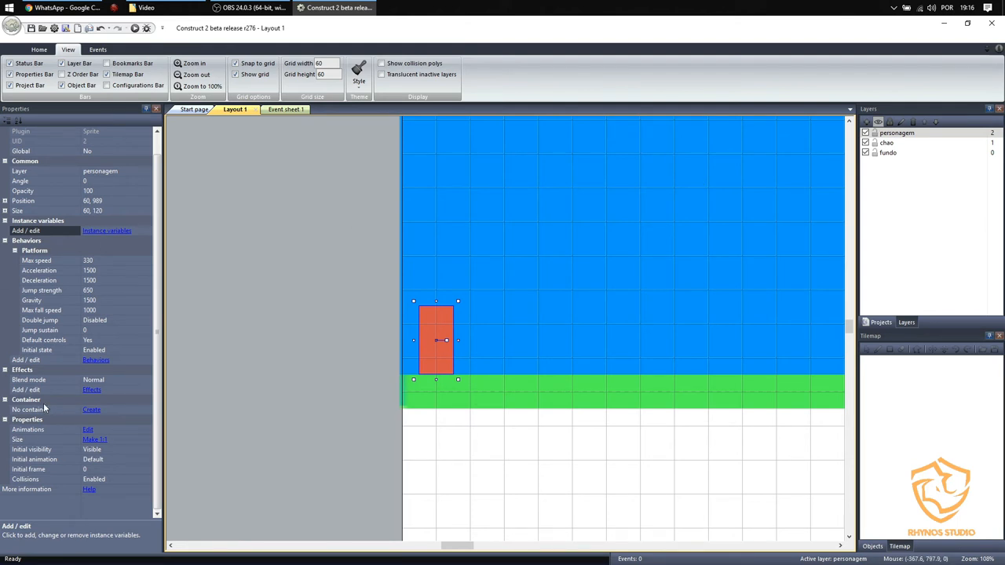
# View the player sprite's Default animation and its frames in the image editor, and close the editor without changes
pyautogui.click(88, 432)
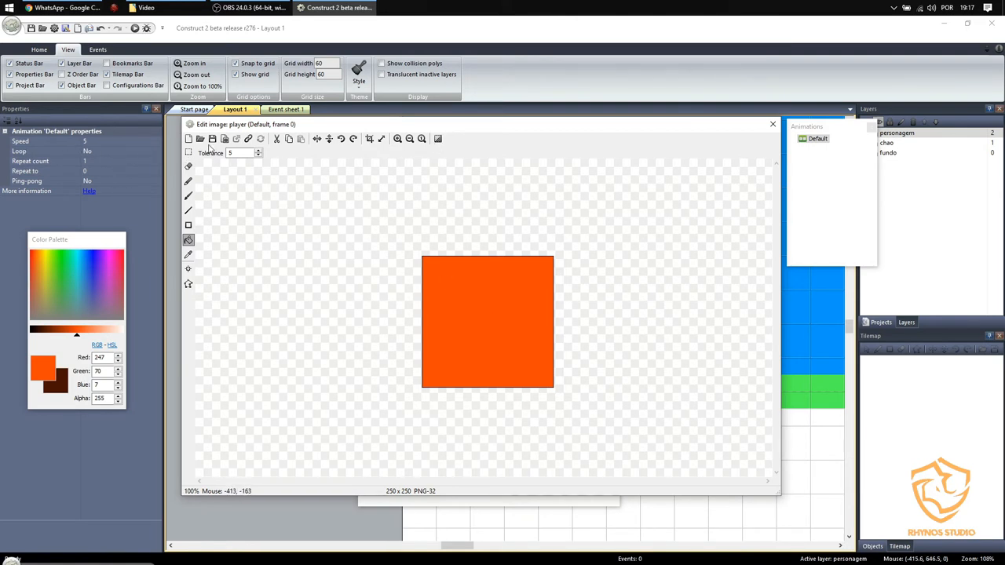
pyautogui.click(822, 139)
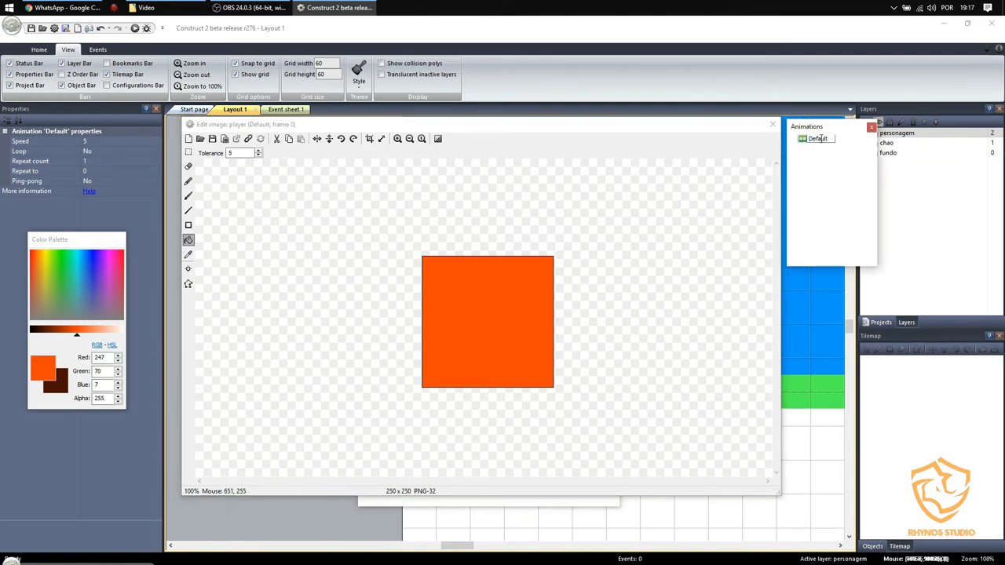
pyautogui.click(525, 502)
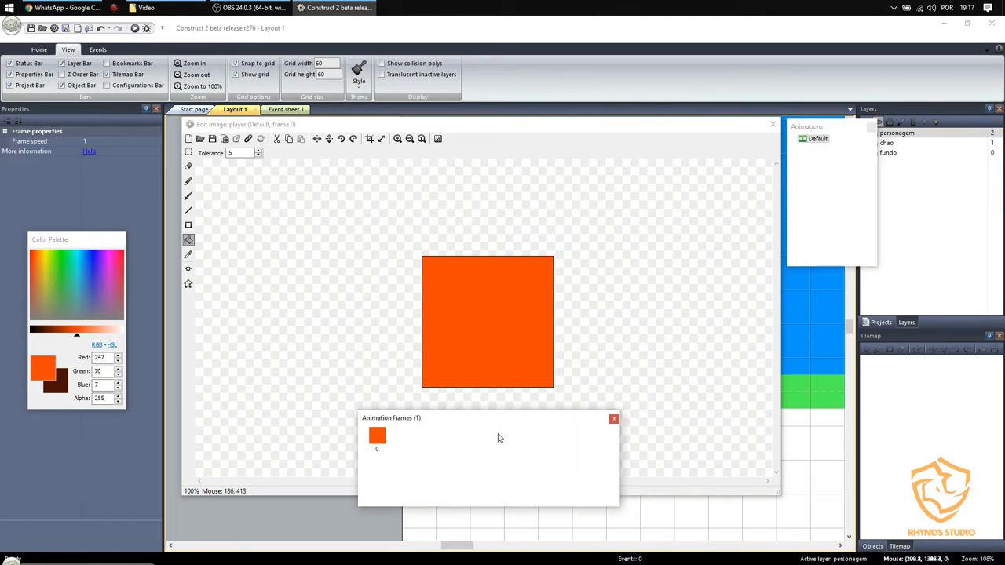
pyautogui.moveTo(530, 128); pyautogui.dragTo(523, 72)
pyautogui.click(467, 463)
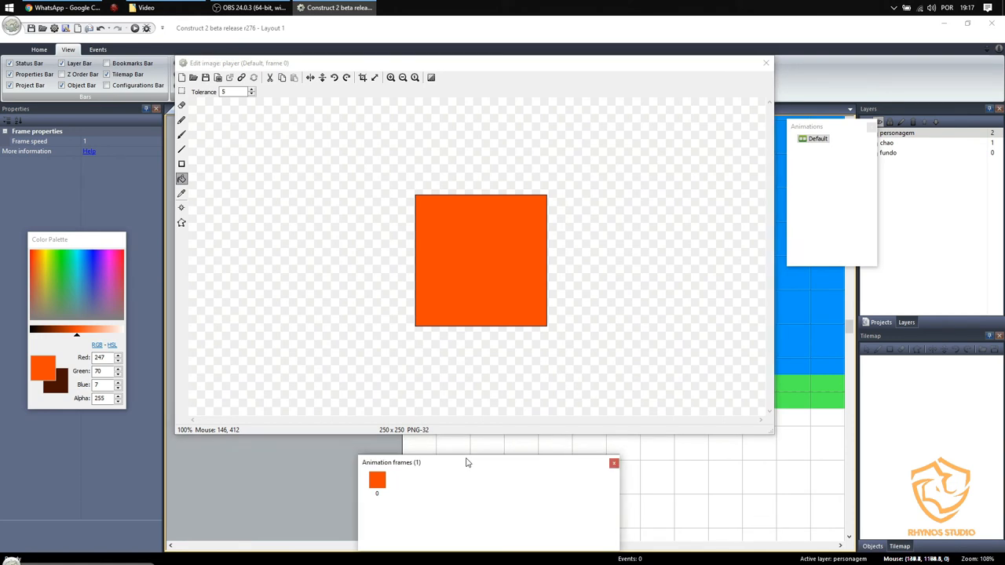
pyautogui.moveTo(468, 464); pyautogui.dragTo(467, 446)
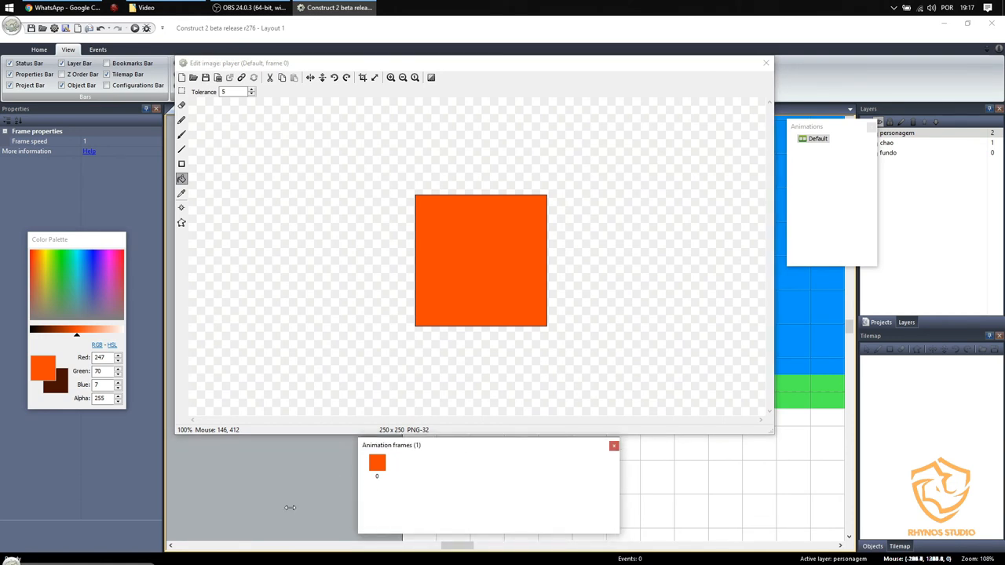
pyautogui.click(815, 141)
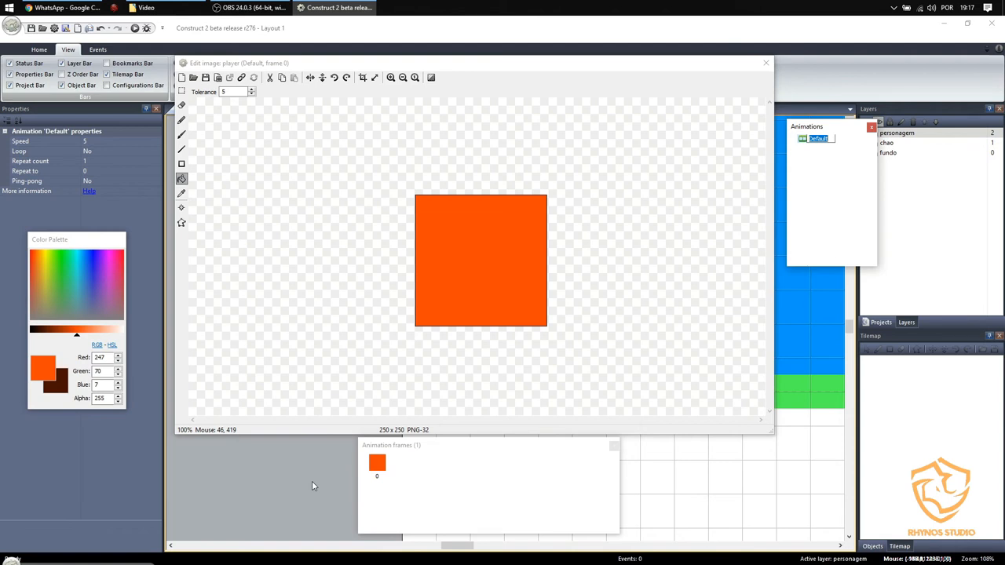
pyautogui.click(766, 62)
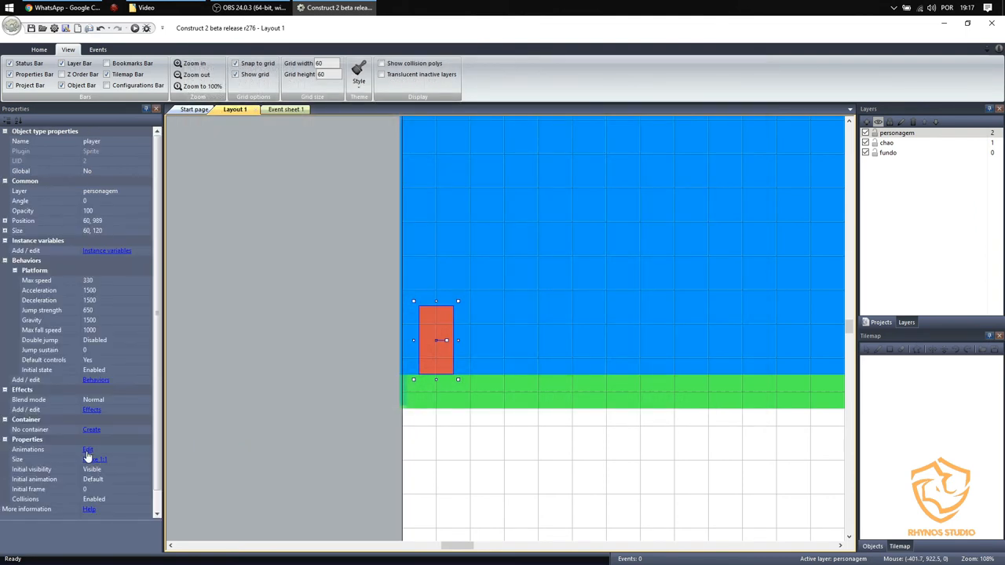
# Try resizing the player sprite to its image's original 1:1 size, and undo the change
pyautogui.click(94, 461)
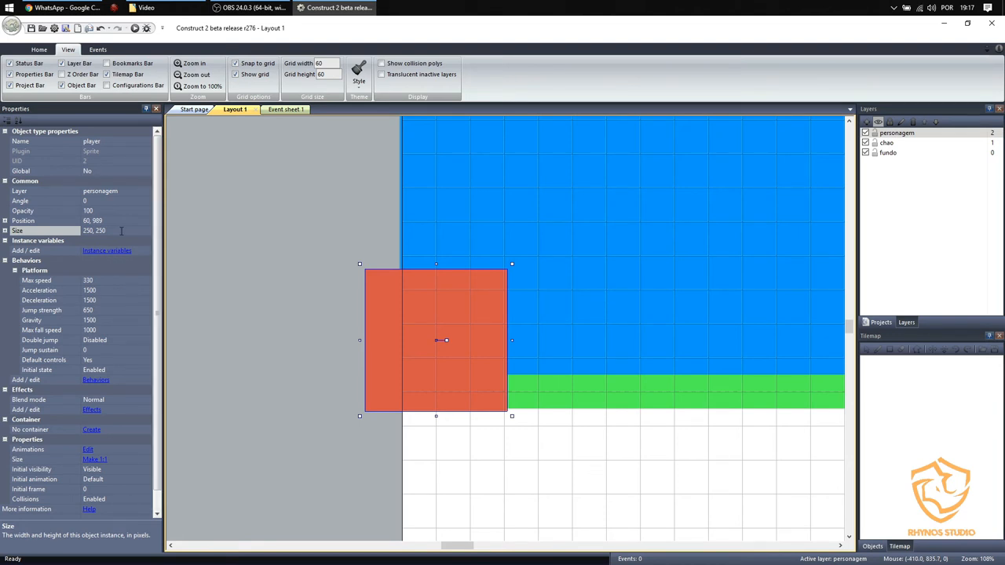
pyautogui.hotkey('ctrl', 'z')
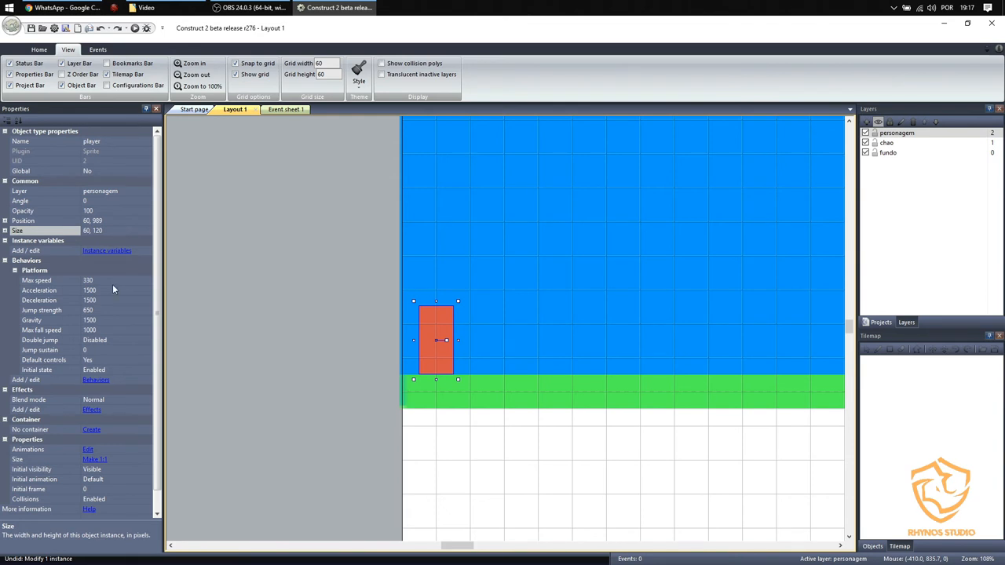
# Set the player sprite's initial visibility to Invisible
pyautogui.scroll(-1, 126, 447)
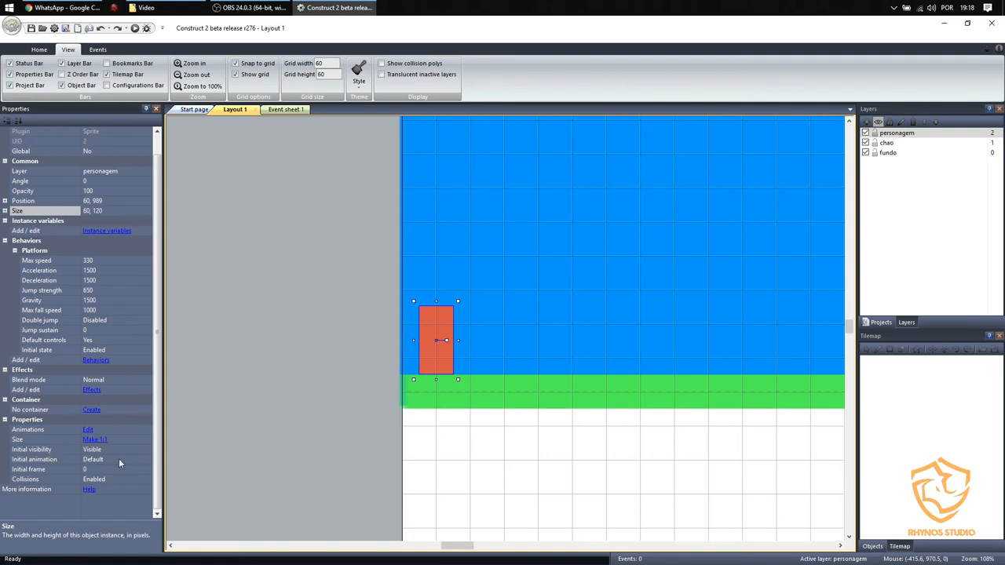
pyautogui.click(145, 450)
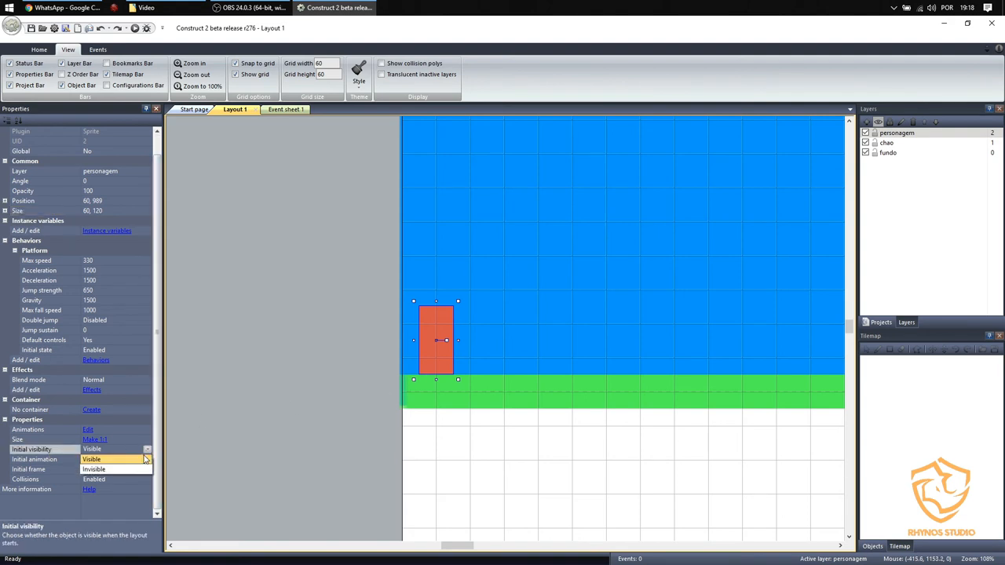
pyautogui.click(119, 466)
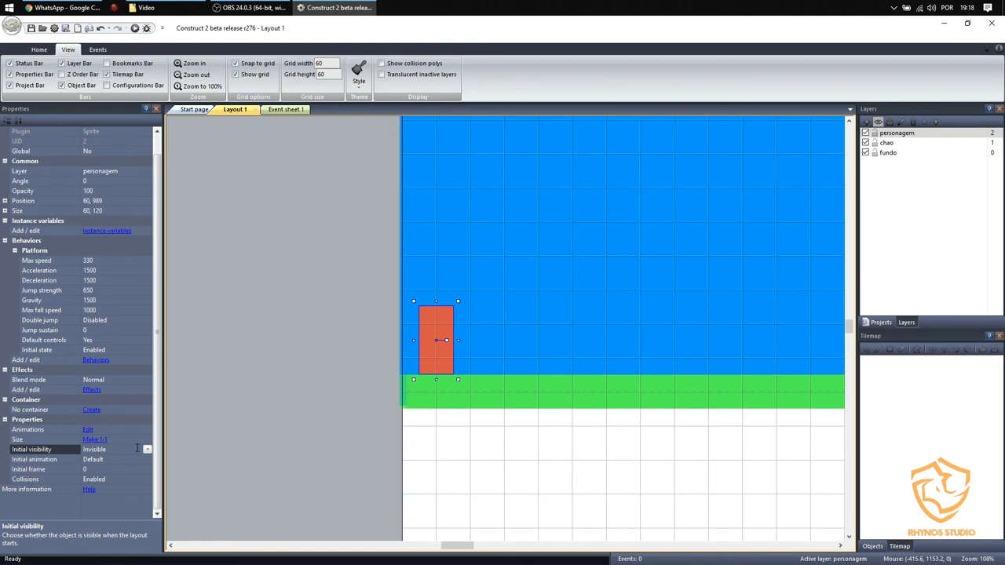
# Set the player sprite's initial visibility to Visible
pyautogui.click(146, 450)
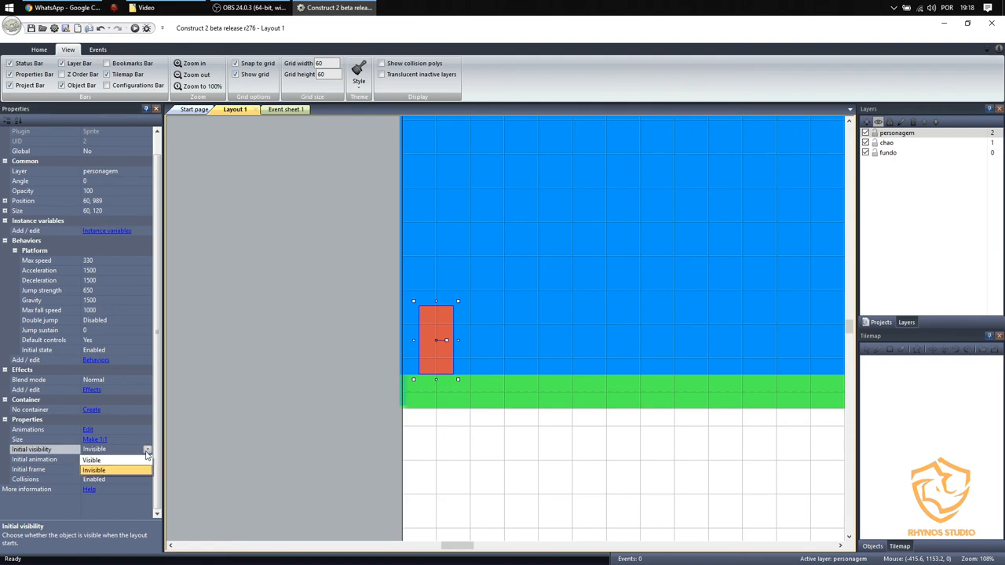
pyautogui.click(122, 460)
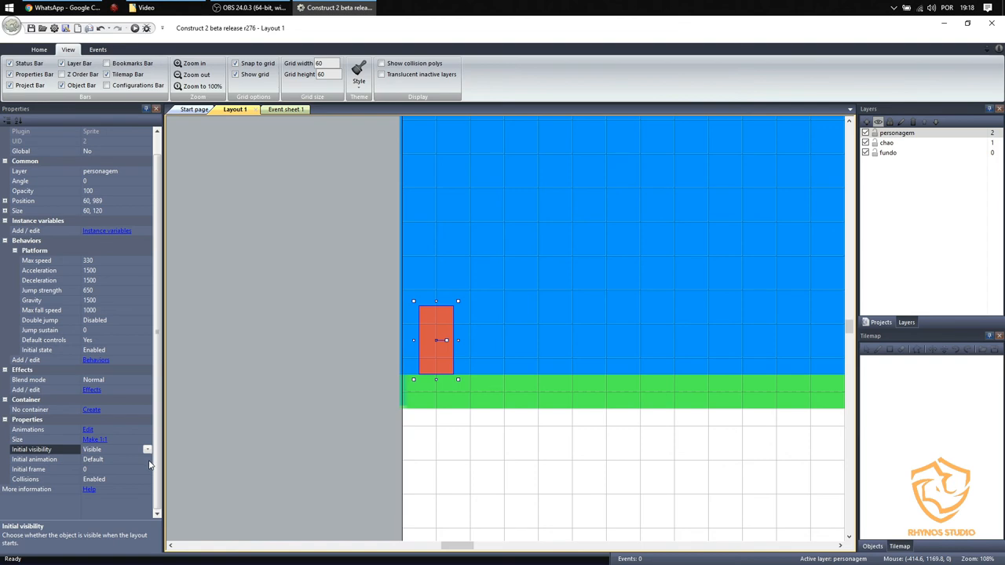
# Rename the player sprite's Default animation to Parado, and add a second animation named Andando
pyautogui.click(87, 430)
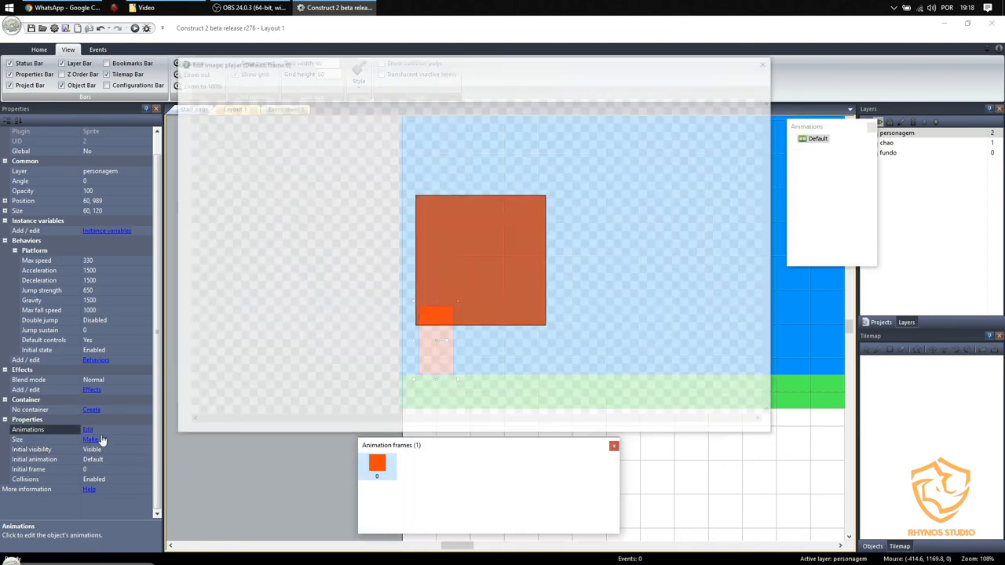
pyautogui.click(818, 139)
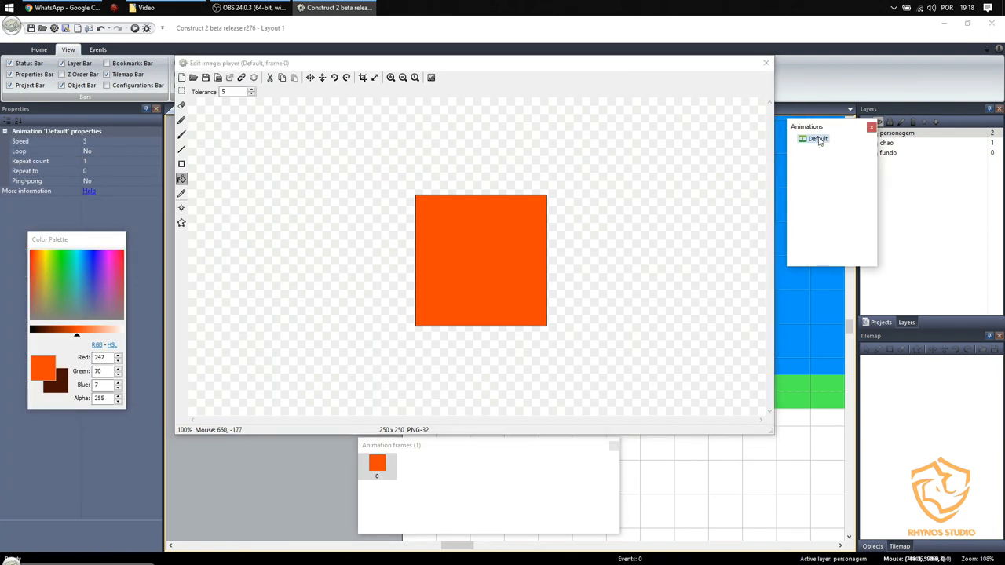
pyautogui.click(819, 140)
pyautogui.write('Parado')
pyautogui.press('Return')
pyautogui.rightClick(837, 154)
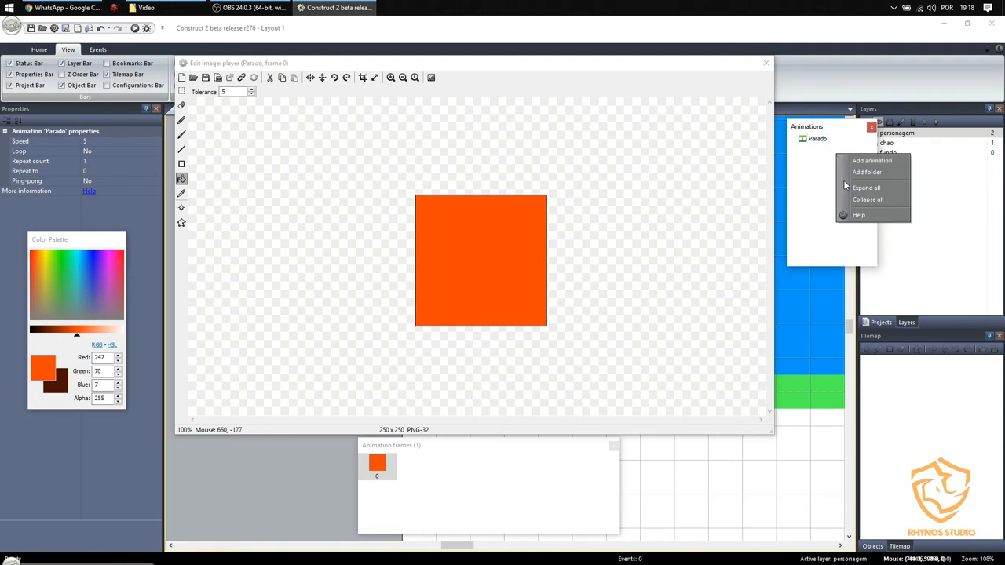
pyautogui.click(860, 161)
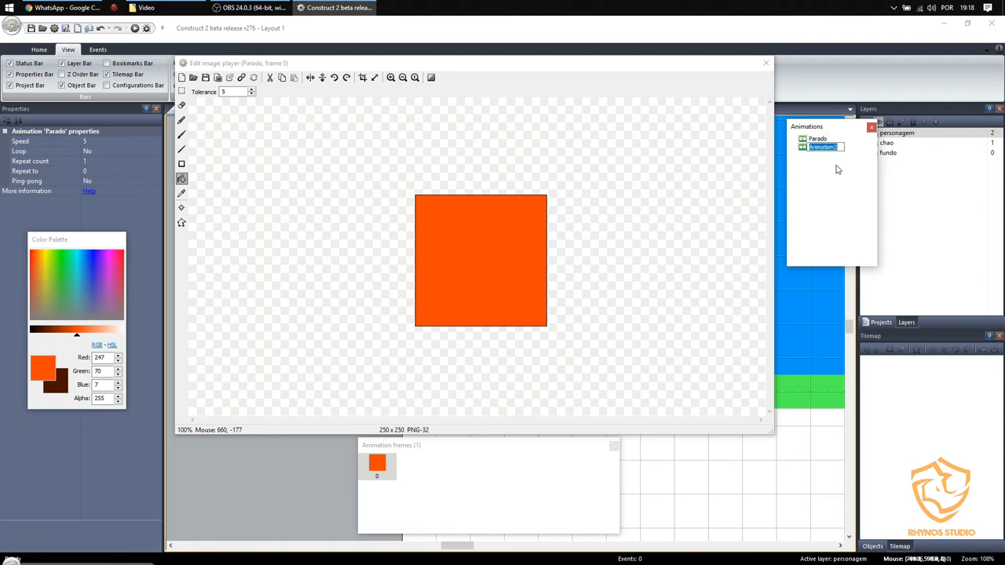
pyautogui.write('Andando')
pyautogui.press('Return')
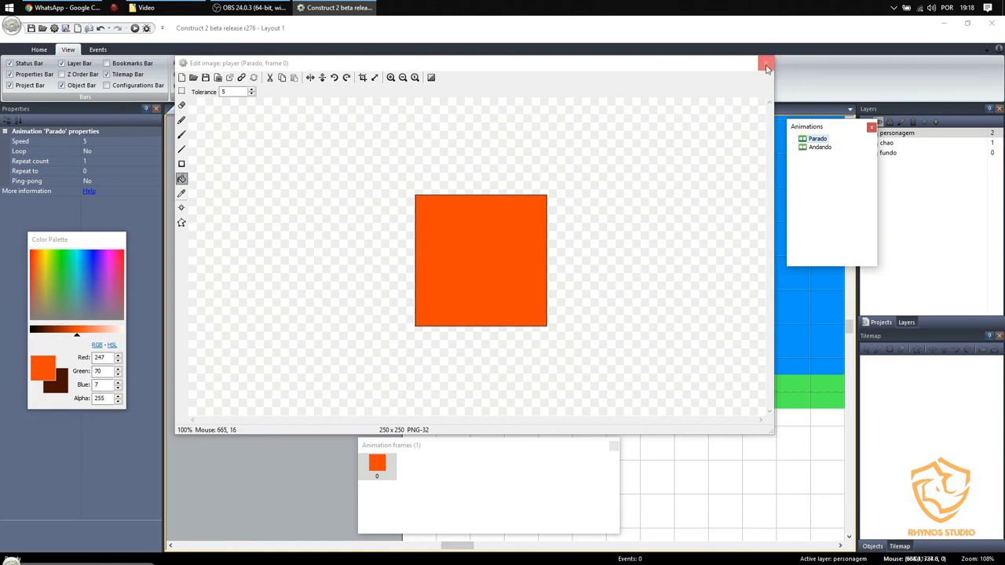
pyautogui.click(767, 67)
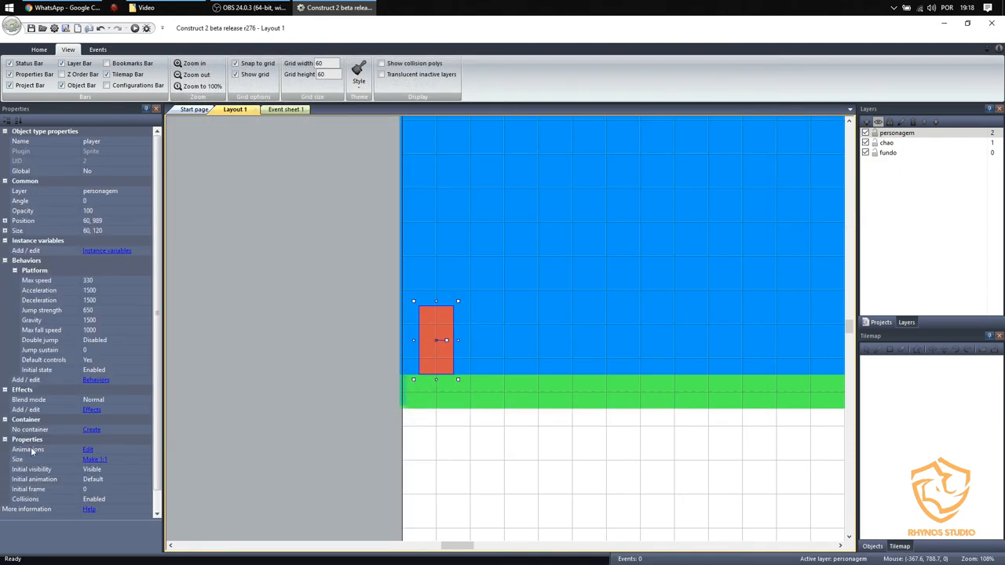
# Set the player sprite's initial animation to Parado, and check its animations in the image editor
pyautogui.click(134, 479)
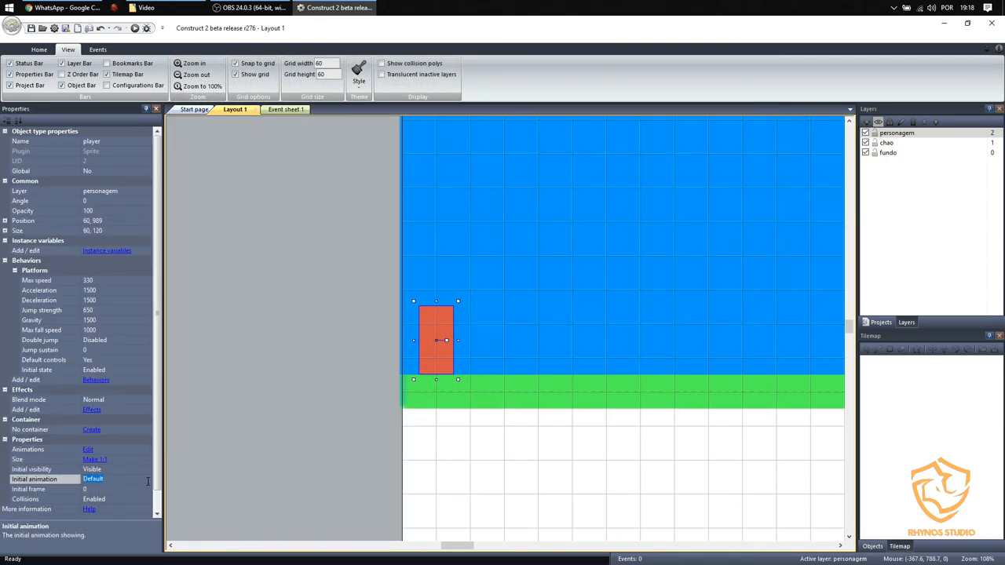
pyautogui.write('Parada')
pyautogui.click(87, 450)
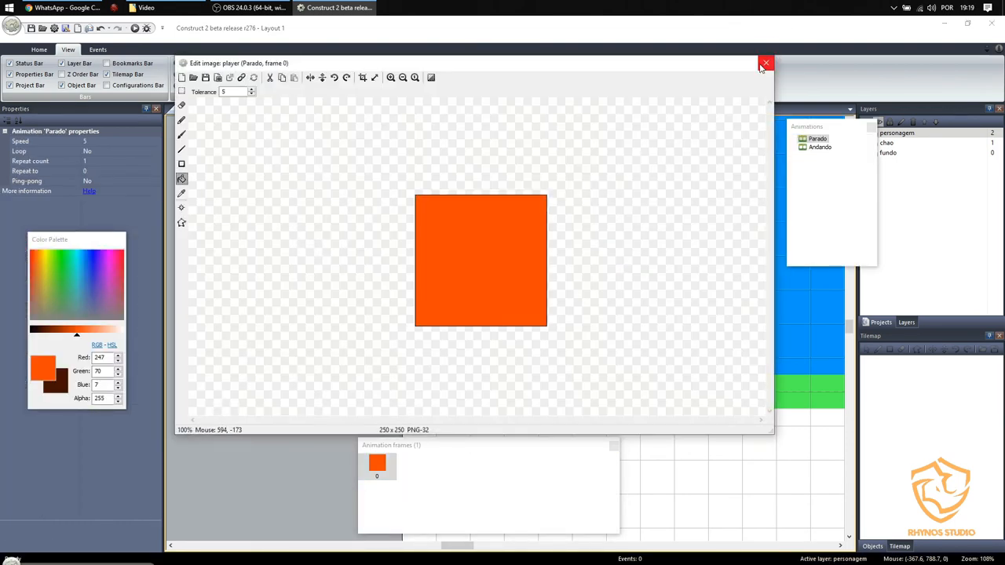
pyautogui.click(766, 62)
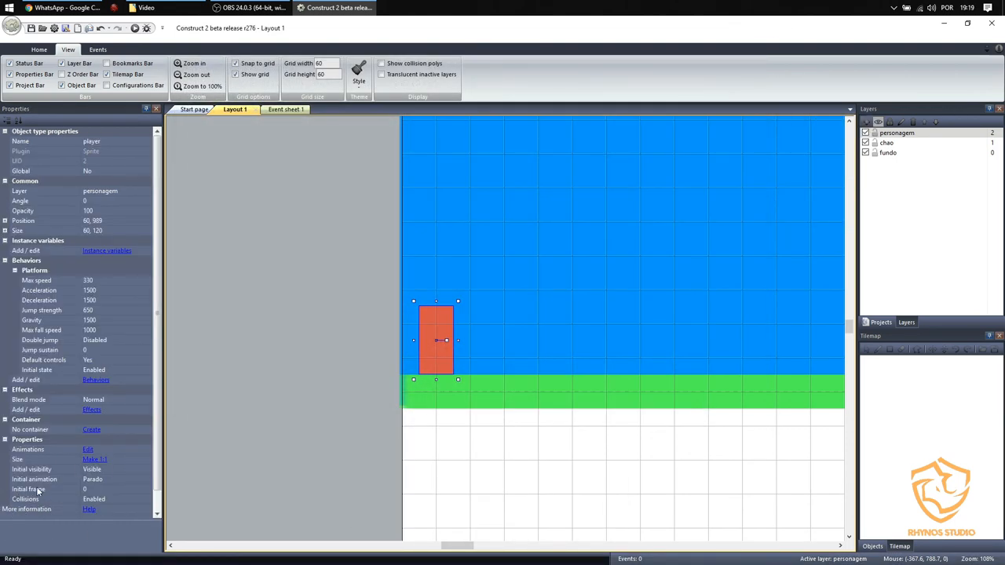
pyautogui.click(100, 451)
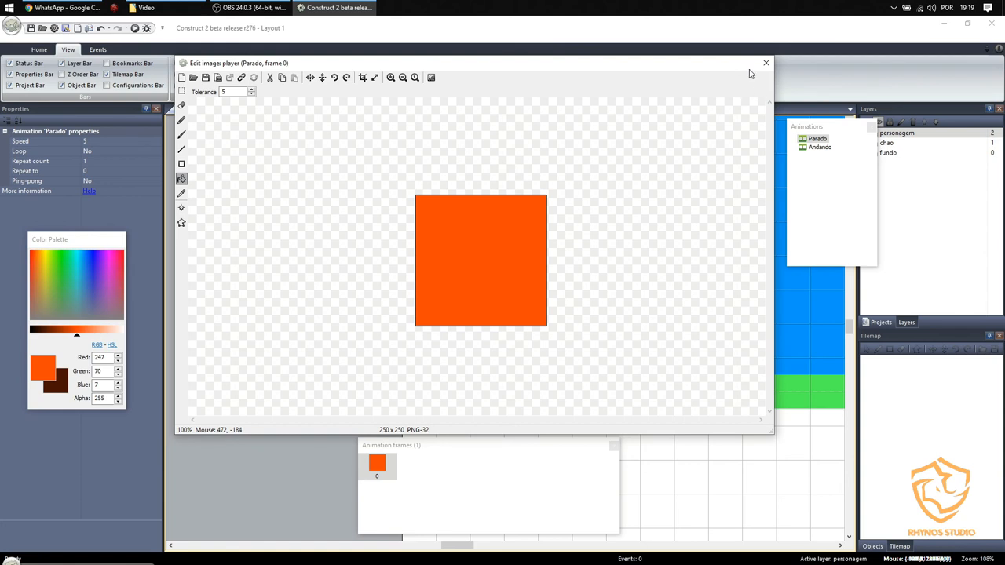
pyautogui.click(766, 63)
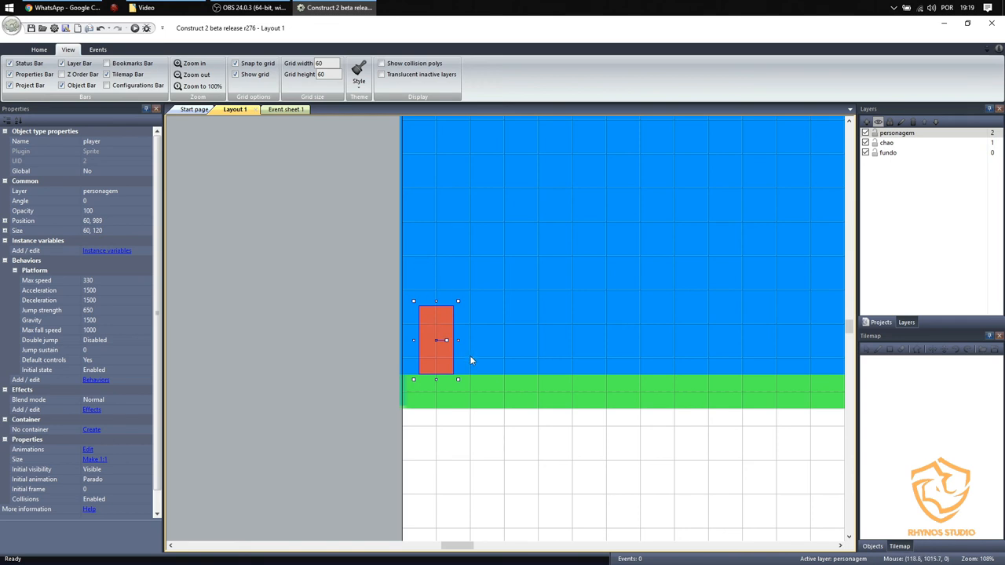
# Set the initial state of the player's Platform behavior to Disabled, and preview the layout in the browser
pyautogui.keyDown('ctrl'); pyautogui.scroll(-3, 605, 308); pyautogui.keyUp('ctrl')
pyautogui.keyDown('ctrl'); pyautogui.scroll(-2, 605, 312); pyautogui.keyUp('ctrl')
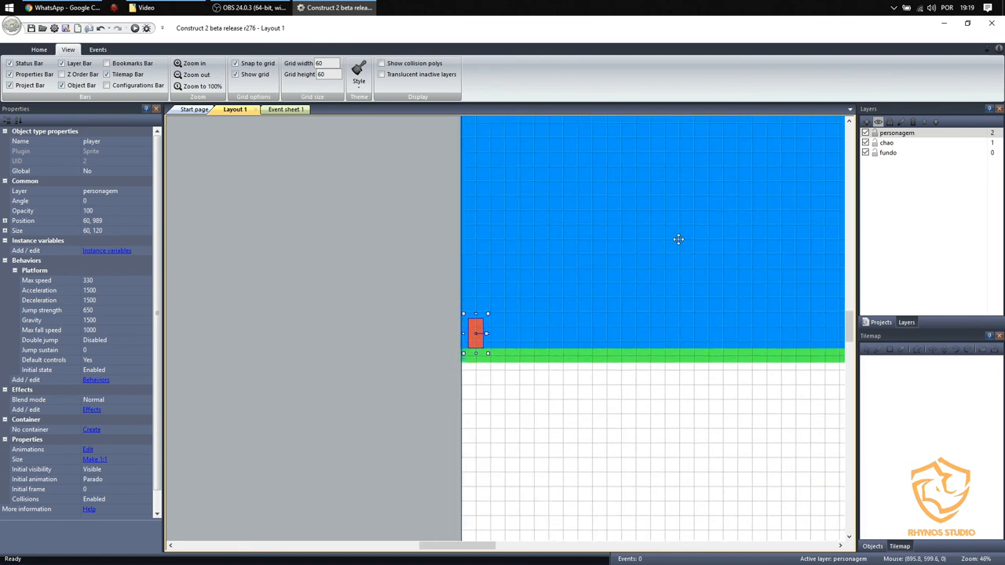
pyautogui.keyDown('ctrl'); pyautogui.scroll(2, 499, 309); pyautogui.keyUp('ctrl')
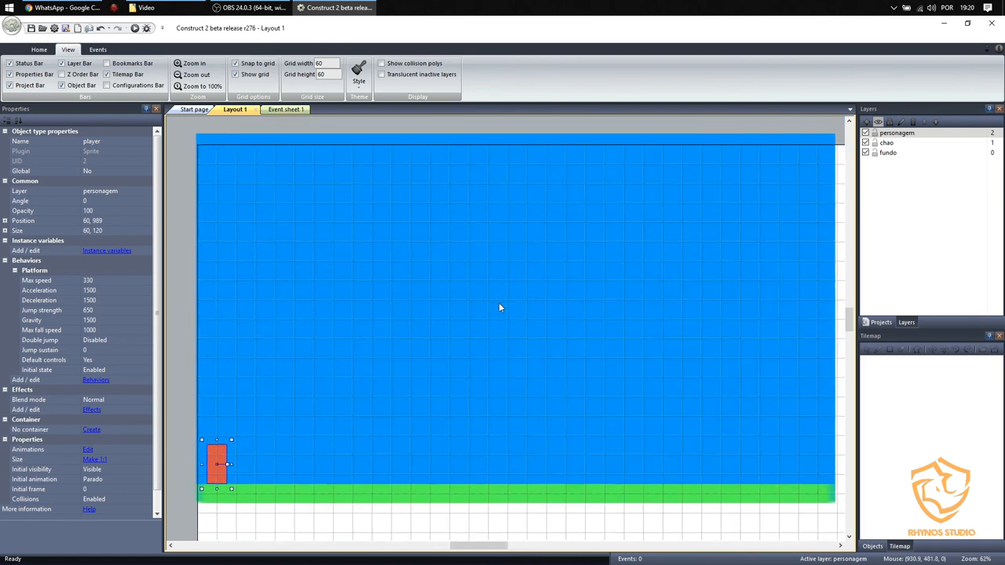
pyautogui.click(178, 304)
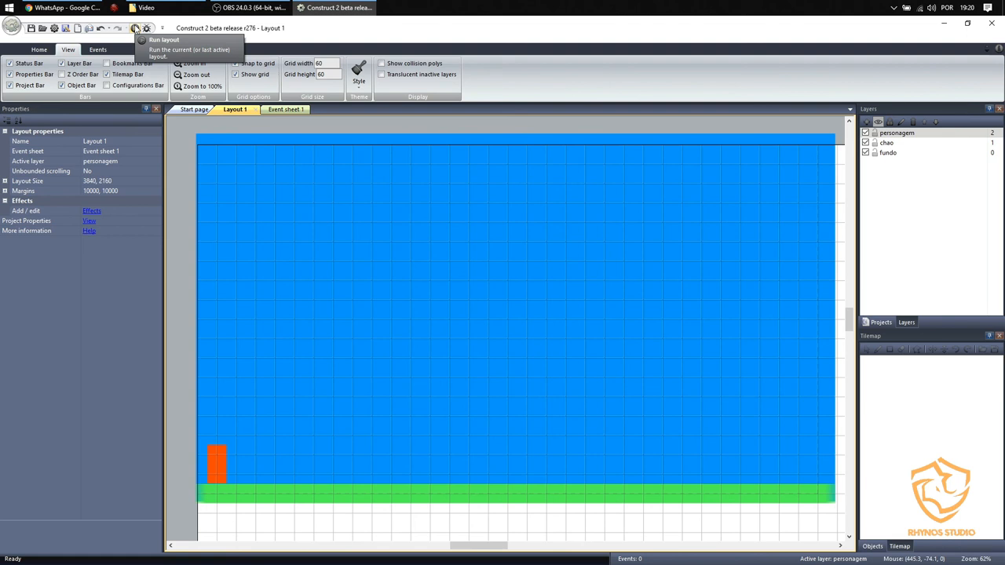
pyautogui.click(219, 467)
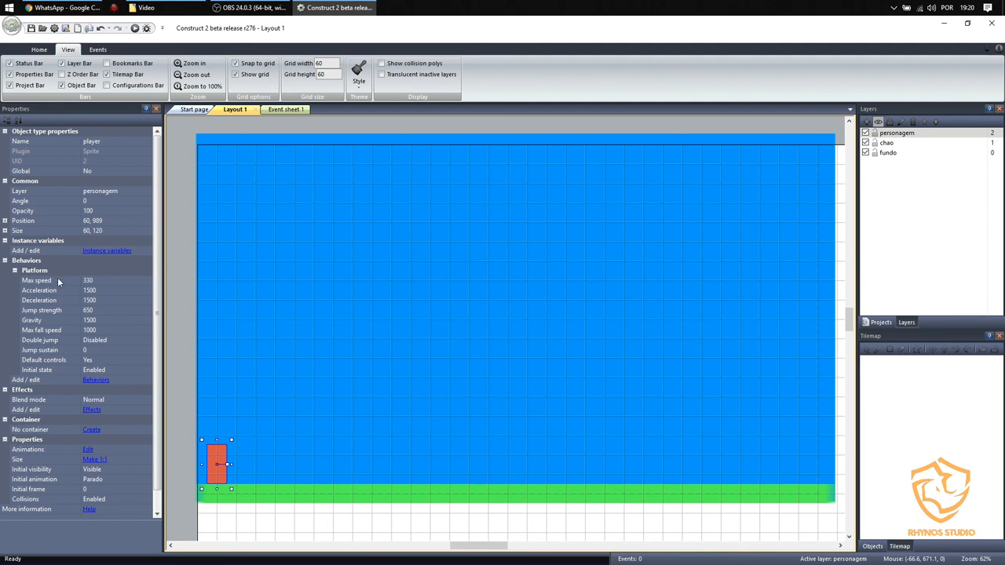
pyautogui.click(102, 369)
pyautogui.click(147, 369)
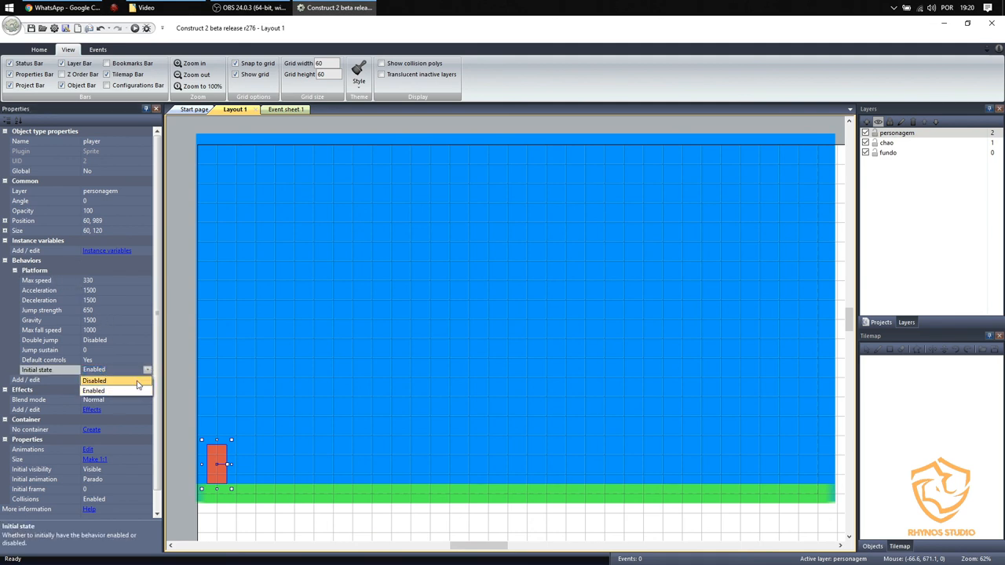
pyautogui.click(98, 391)
pyautogui.click(135, 28)
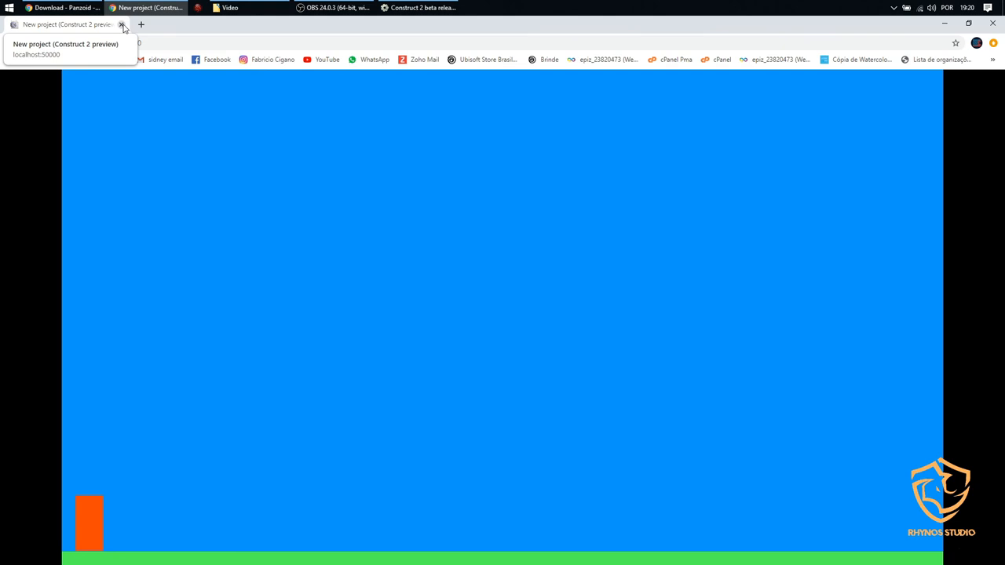
pyautogui.click(455, 11)
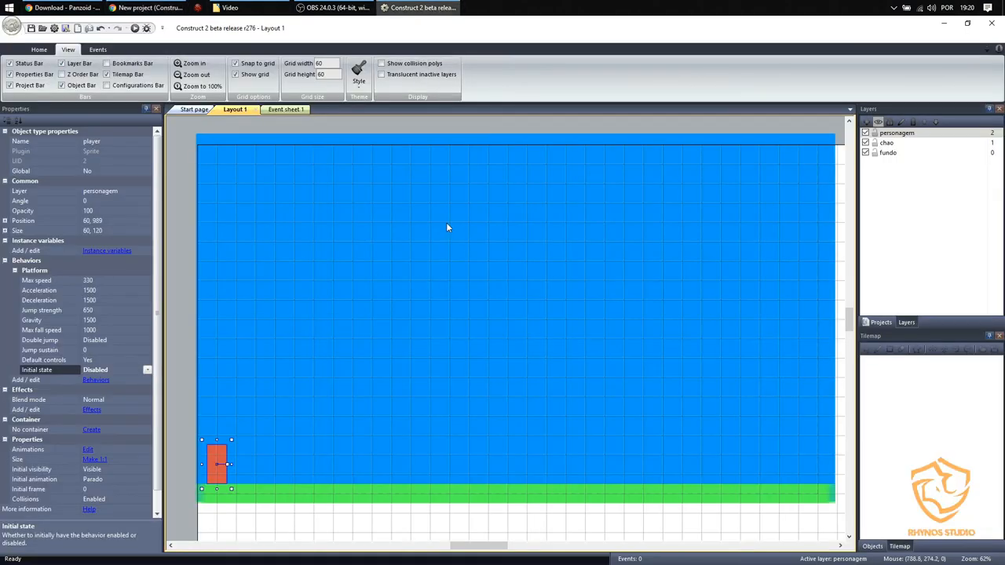
# Set the initial state of the player's Platform behavior to Enabled, and run and reload the layout preview in the browser
pyautogui.click(147, 370)
pyautogui.click(103, 391)
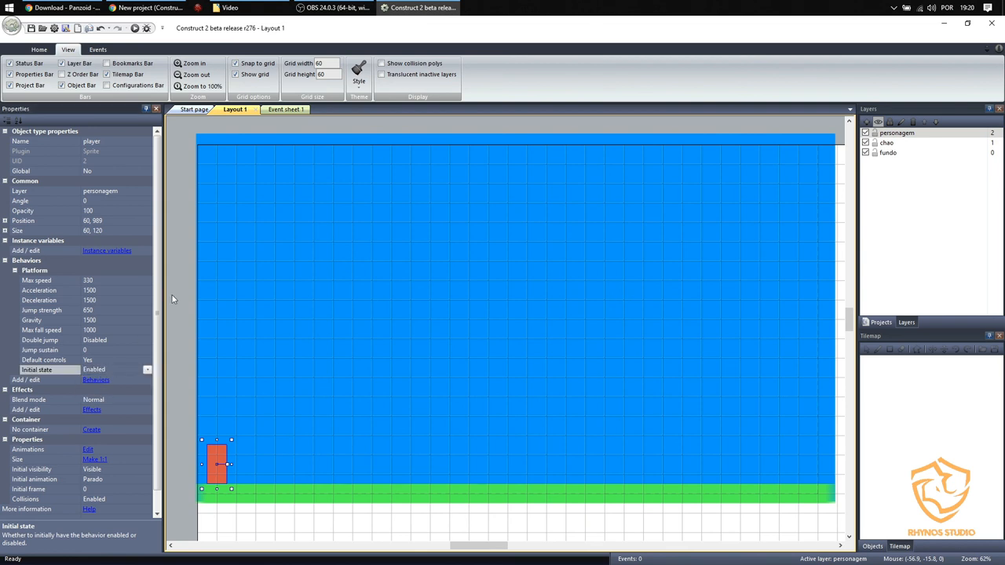
pyautogui.click(134, 29)
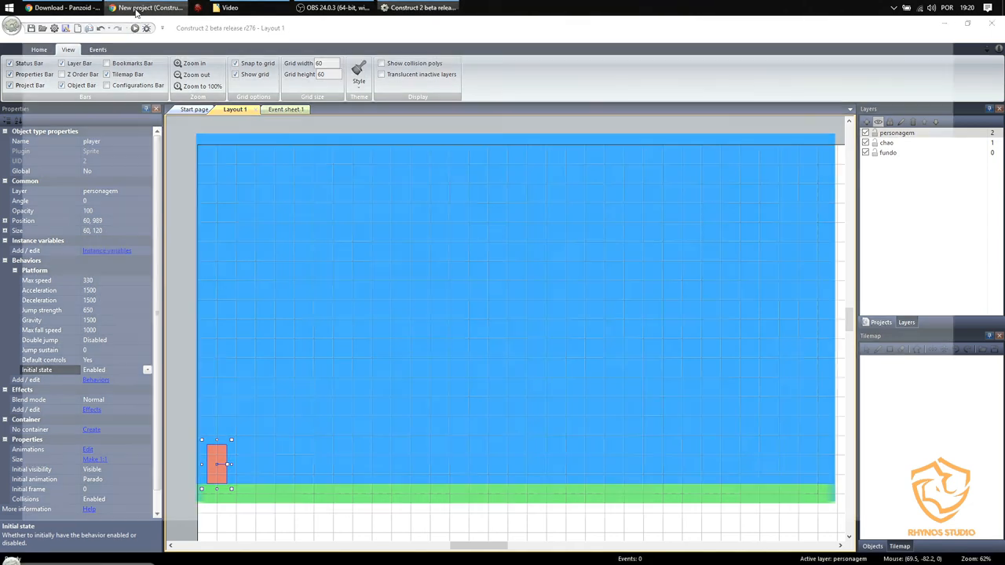
pyautogui.click(137, 9)
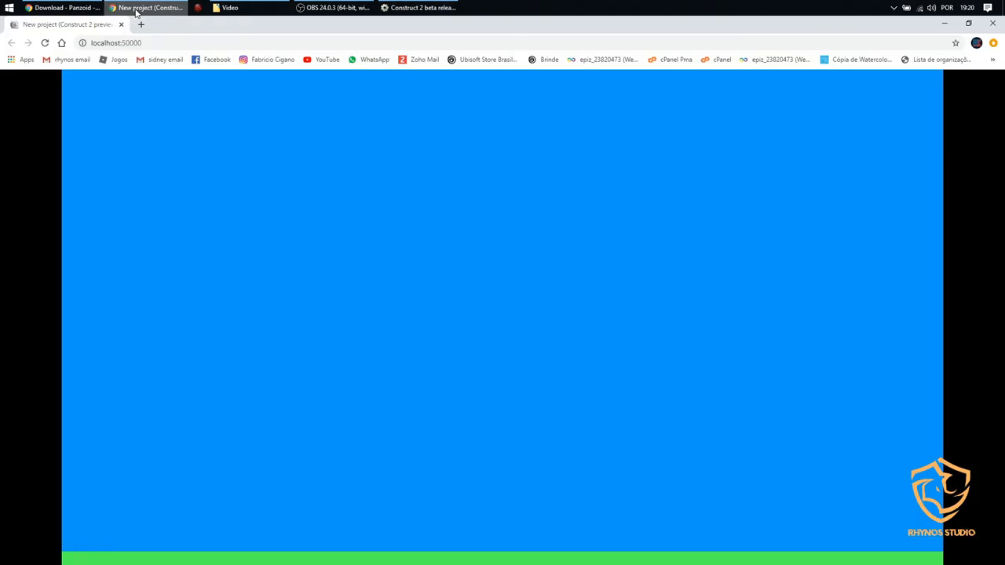
pyautogui.click(46, 43)
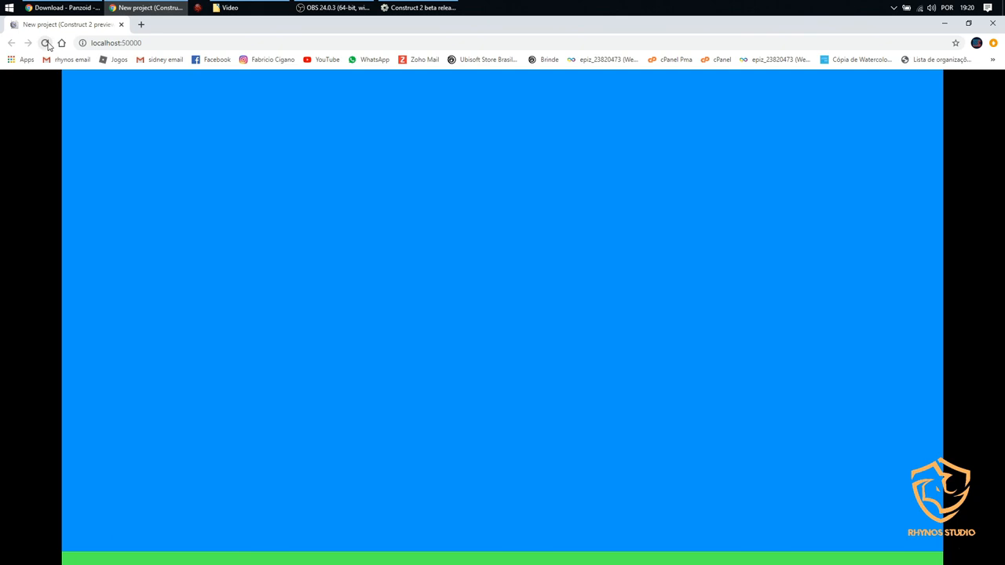
pyautogui.click(45, 43)
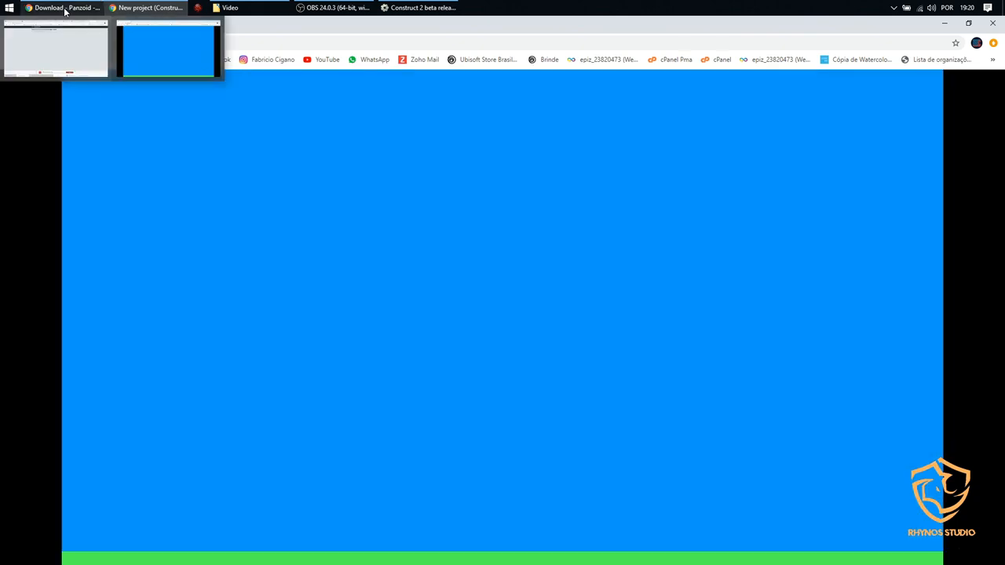
pyautogui.click(432, 12)
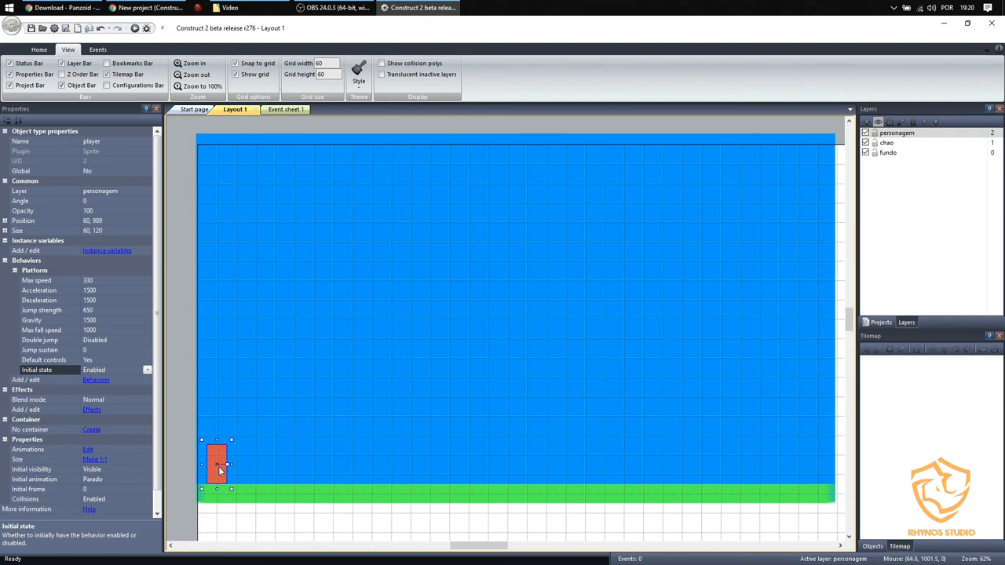
# Move the player sprite high above the ground to position 900, 180, and preview the layout in the browser
pyautogui.moveTo(218, 467); pyautogui.dragTo(355, 246)
pyautogui.click(134, 28)
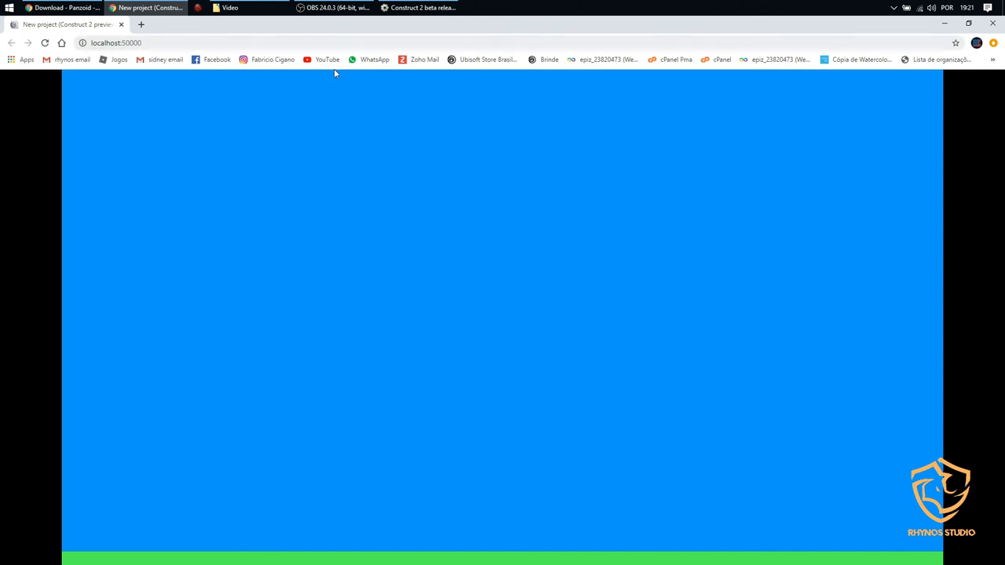
pyautogui.click(399, 9)
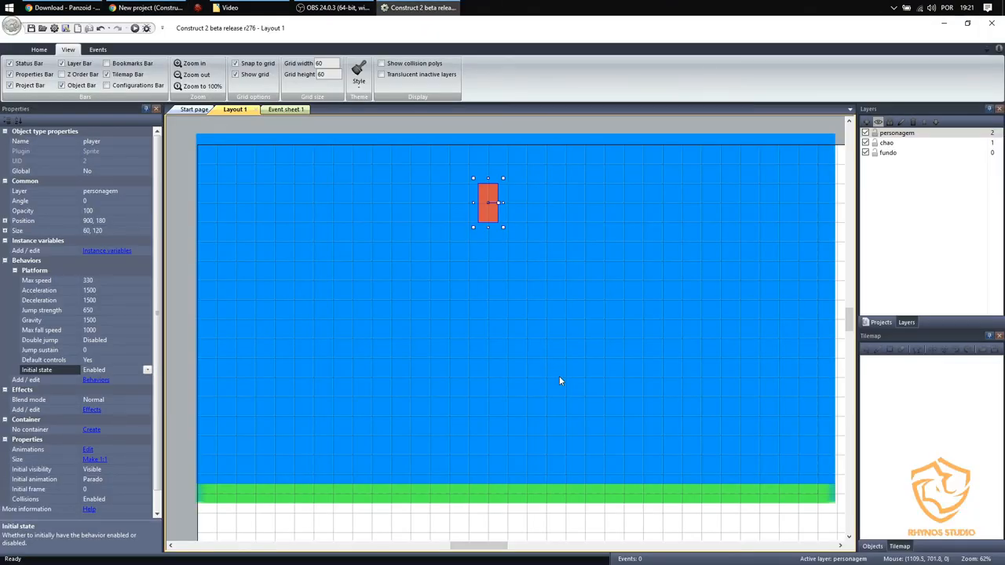